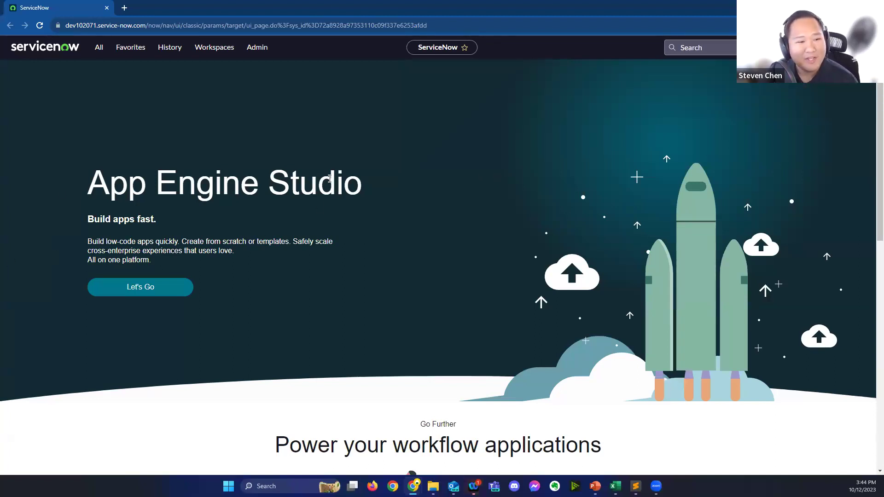
- Filter the full navigator for "app engin" and open App Engine Studio
drag(85, 184, 415, 206)
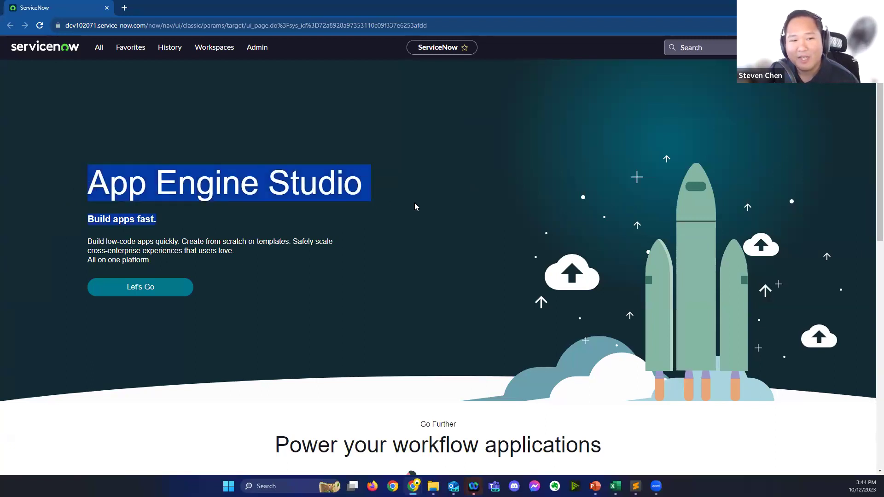
click(225, 237)
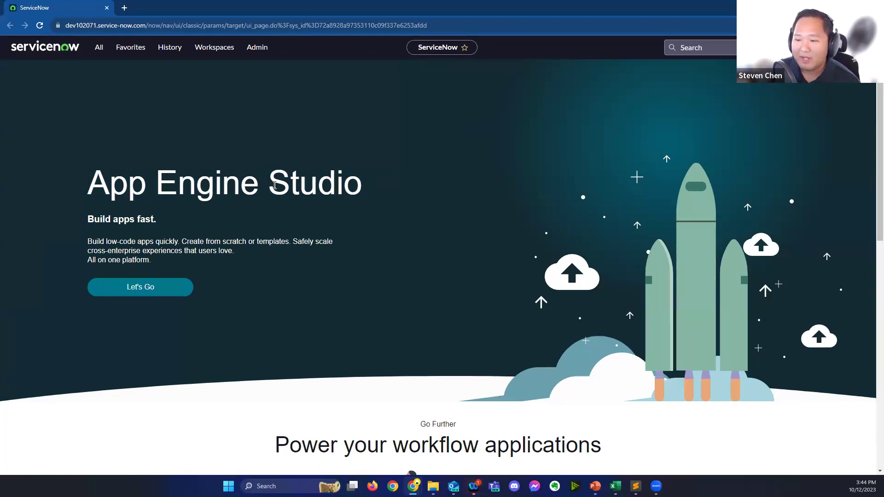
click(98, 47)
text(app engin)
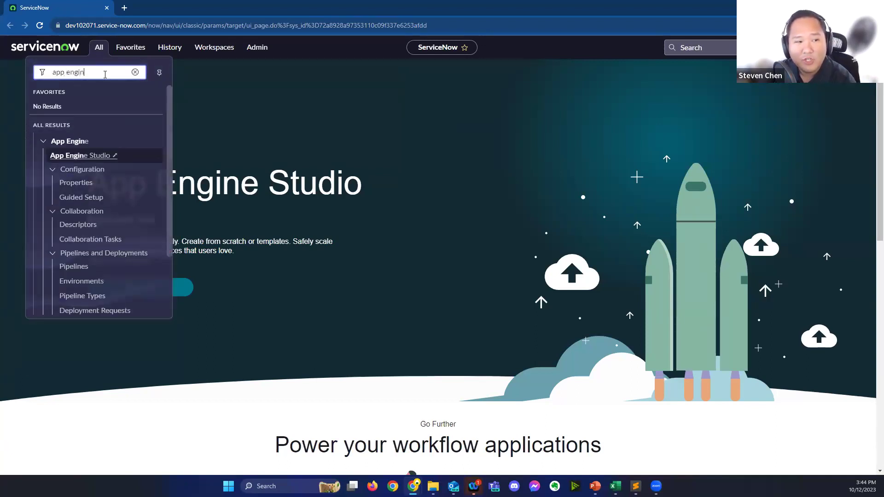
click(108, 156)
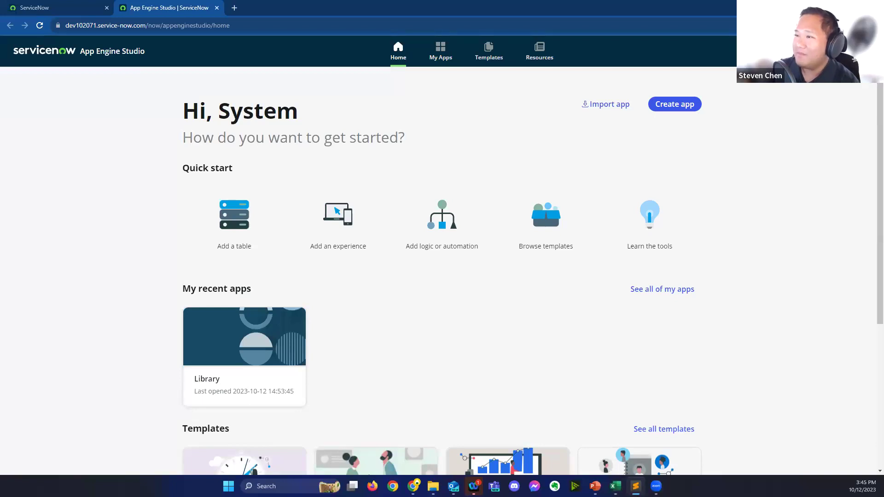
- Create an app named "Library V2" with the description "A simple book management application"
click(689, 106)
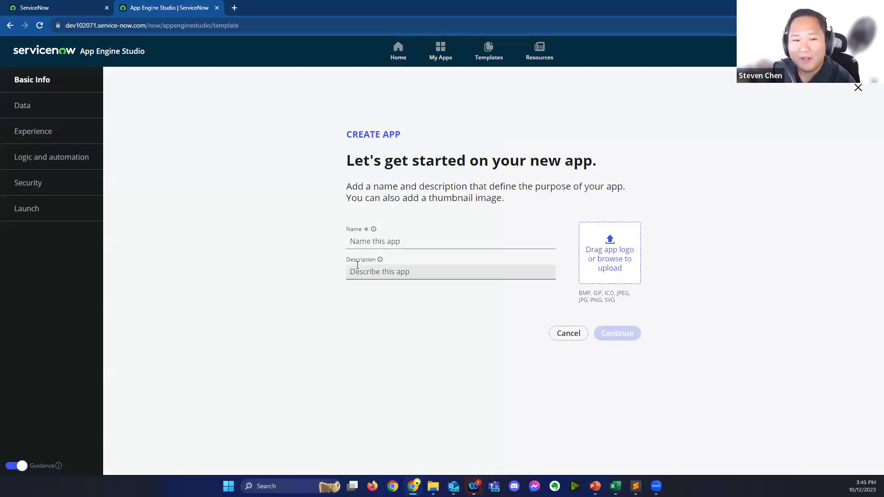
click(411, 237)
text(Library V2)
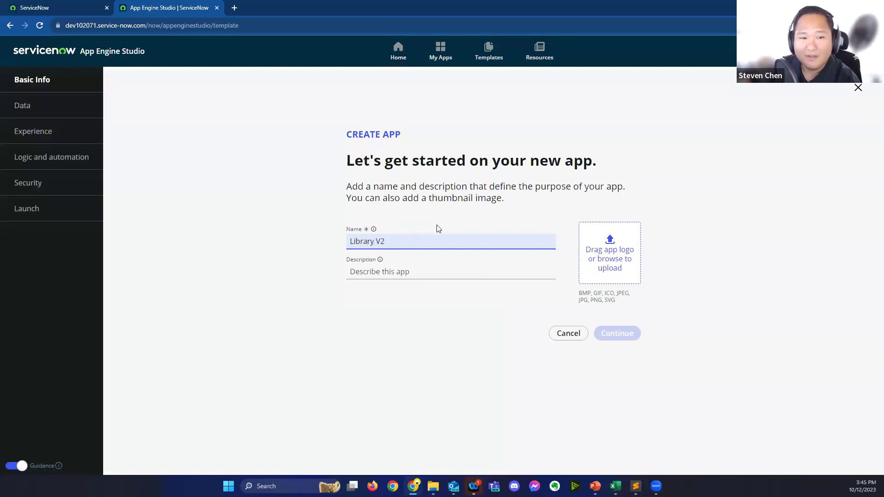
click(385, 349)
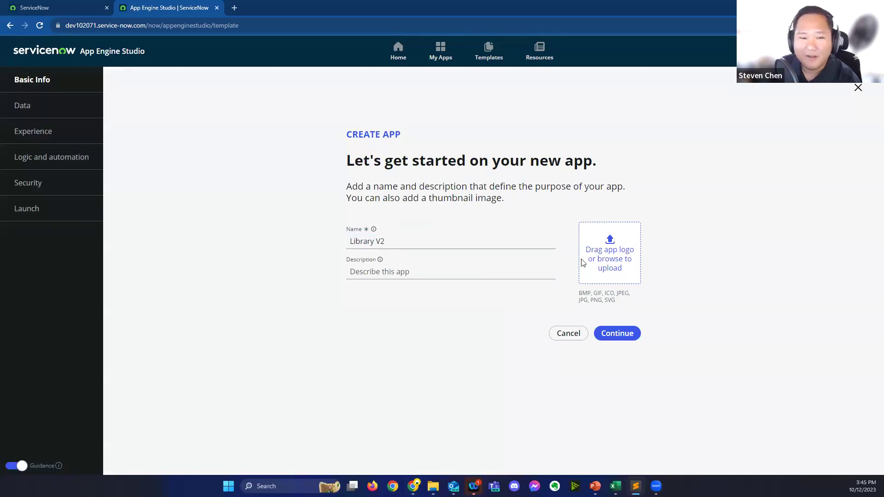
click(483, 272)
text(A simple book management application)
click(416, 319)
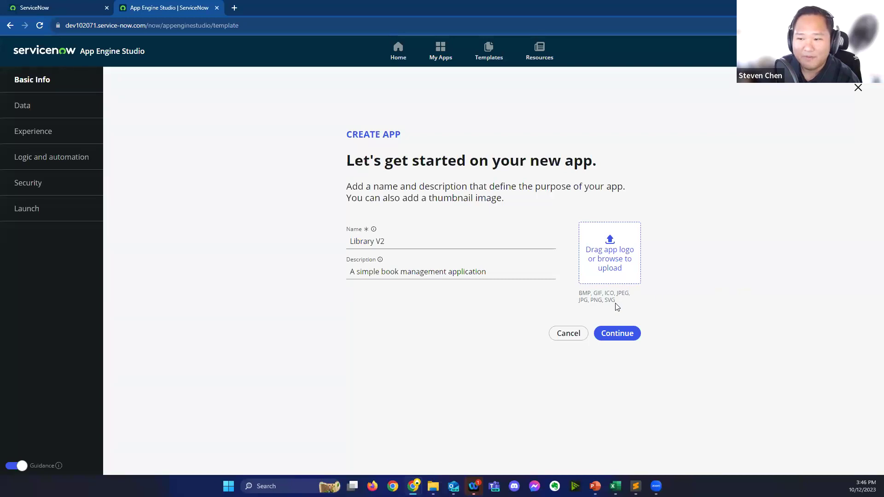
click(618, 335)
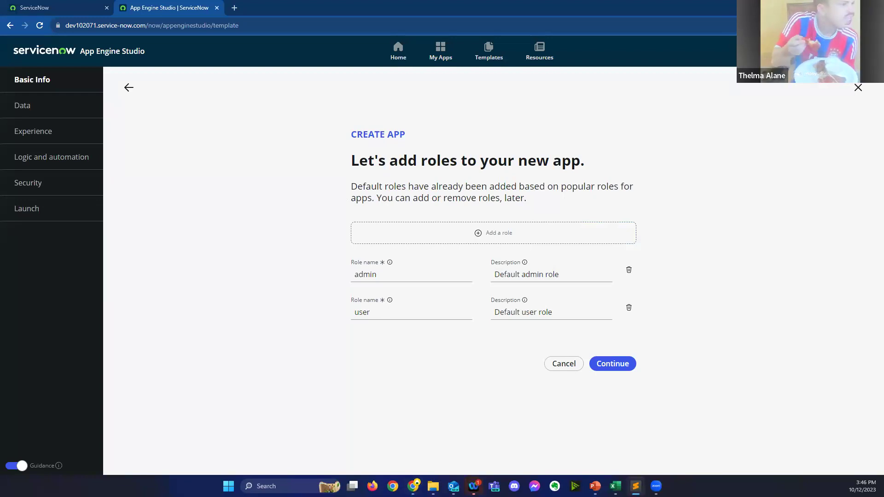
- Rename the admin role "librarian", describe it as "Master of the books" and user as "Consumer of the books", and continue to the app dashboard
double_click(429, 278)
text(librarian)
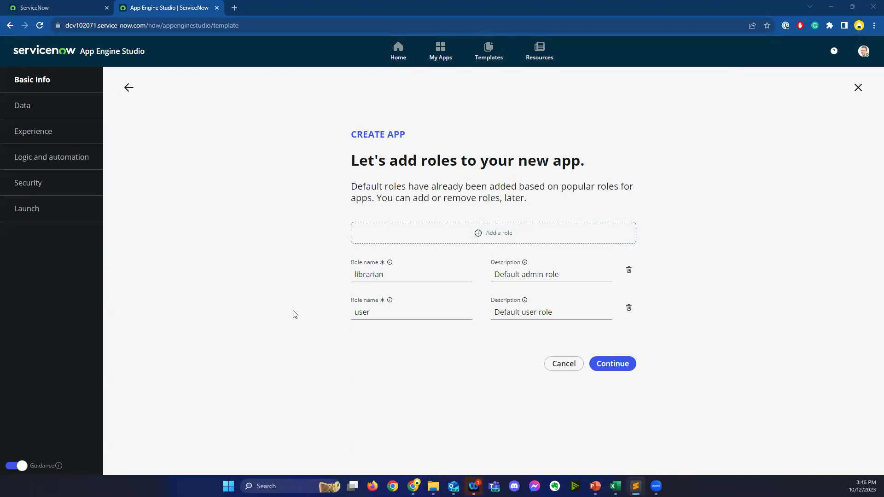
triple_click(517, 275)
text(Master of the books)
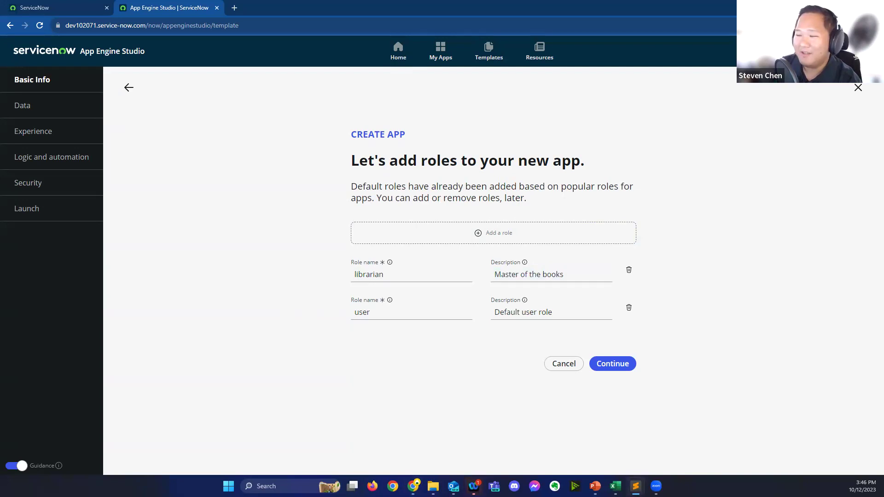
triple_click(525, 312)
text(Consumer of the books)
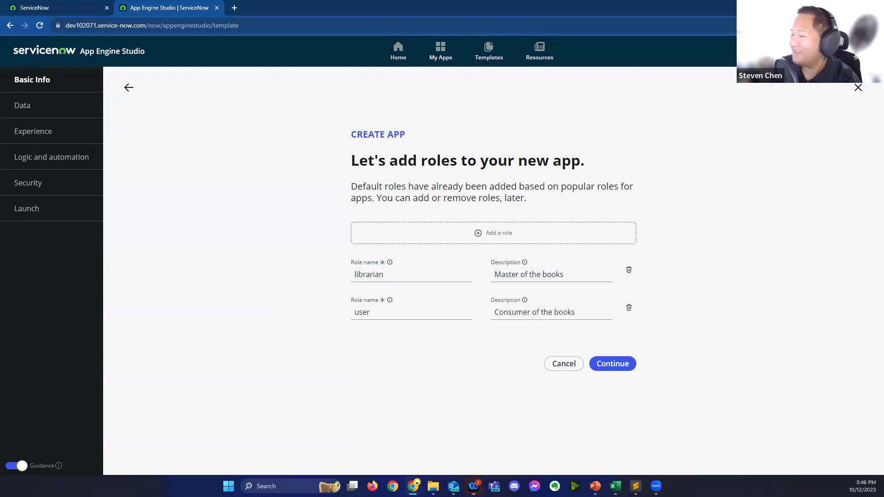
click(602, 367)
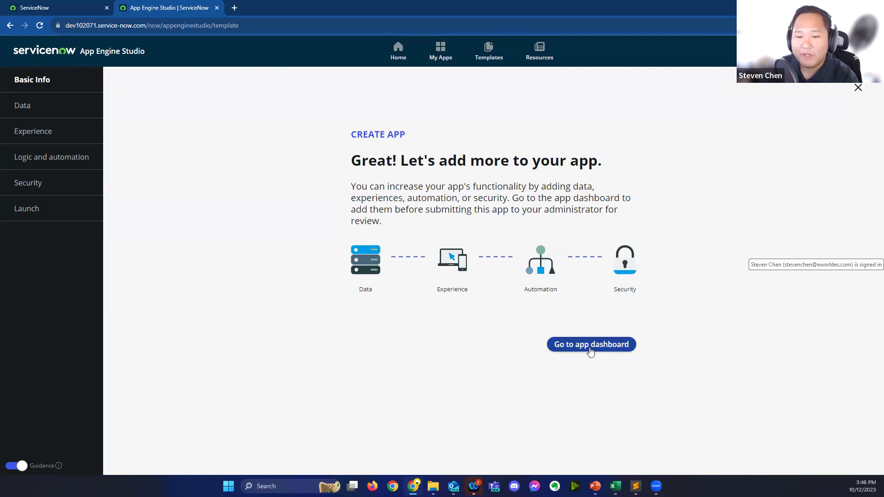
click(610, 349)
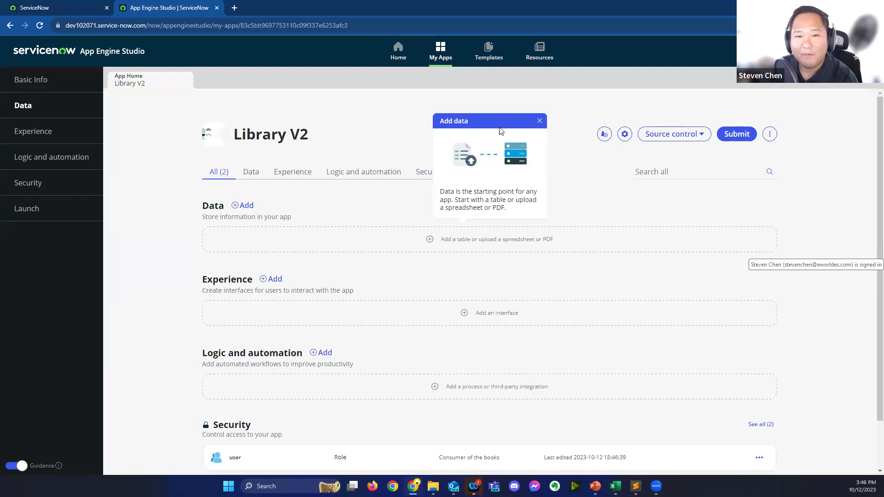
- Dismiss the add-data tip, look over the Library V2 dashboard and start adding data to the app
click(539, 121)
scroll(415, 322, down, 2)
scroll(276, 207, up, 2)
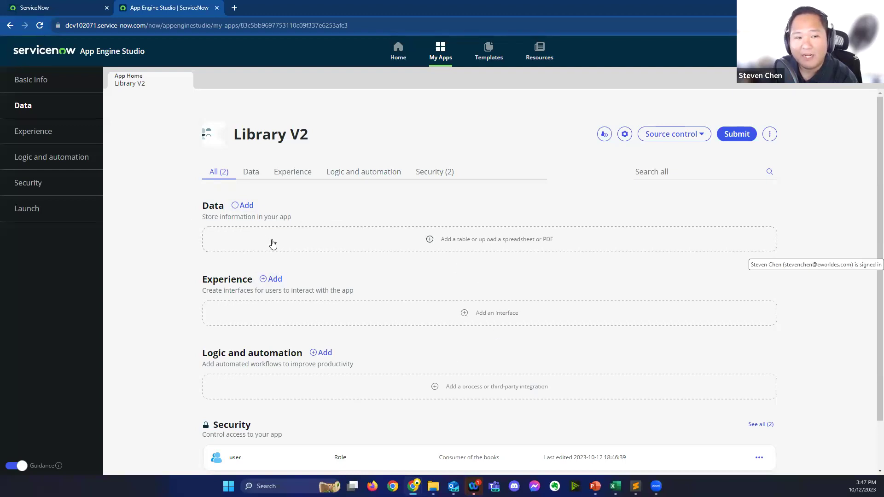
scroll(273, 244, down, 2)
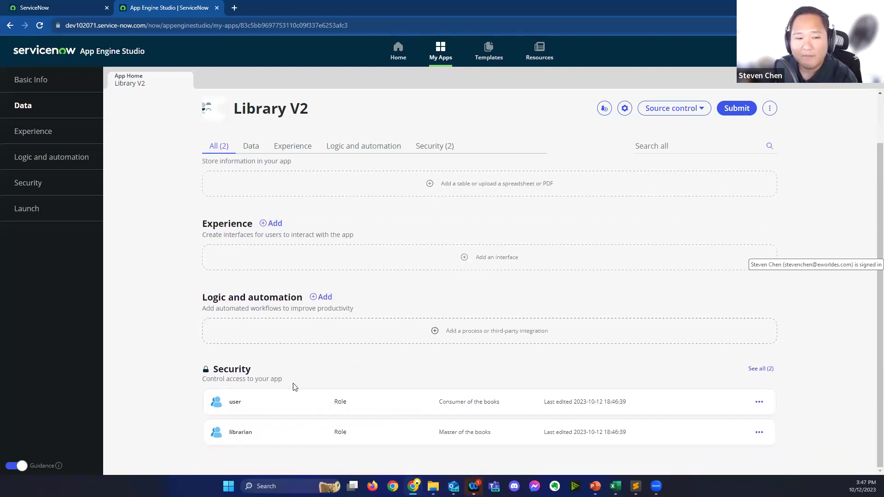
scroll(286, 401, up, 2)
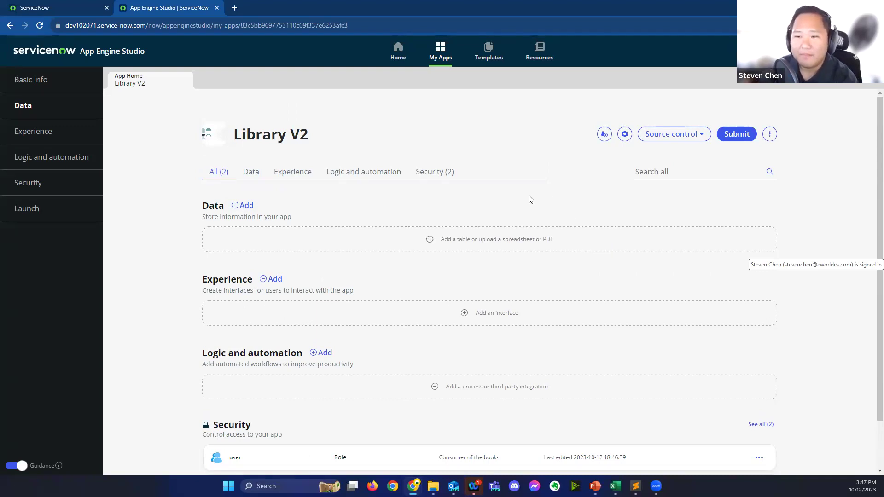
click(243, 207)
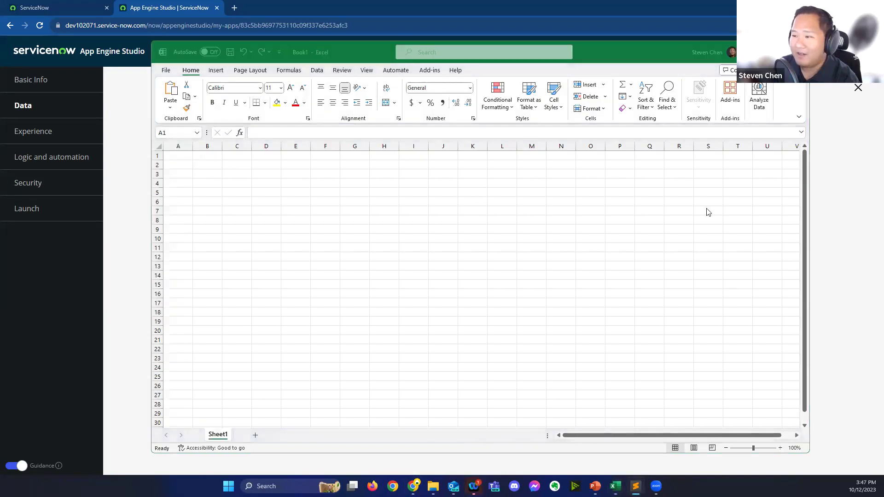
- Switch to the blank Excel workbook and paste the comma-separated book records starting in cell A1
click(174, 157)
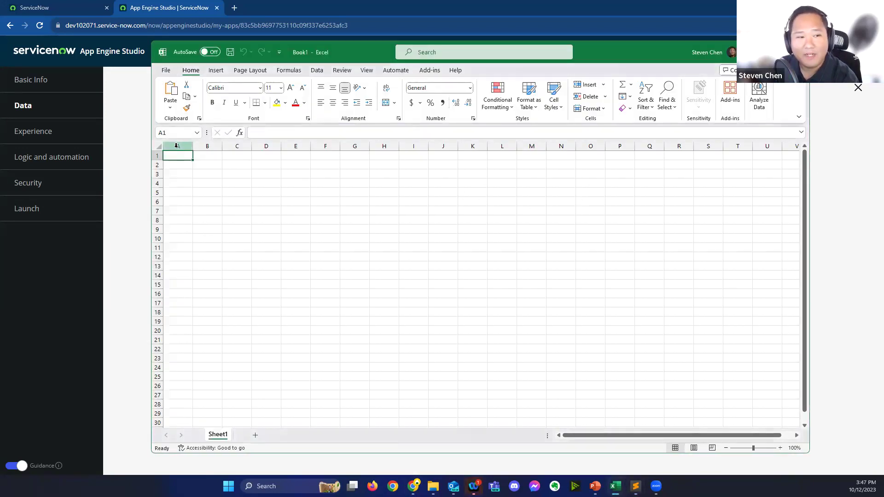
key(ctrl+v)
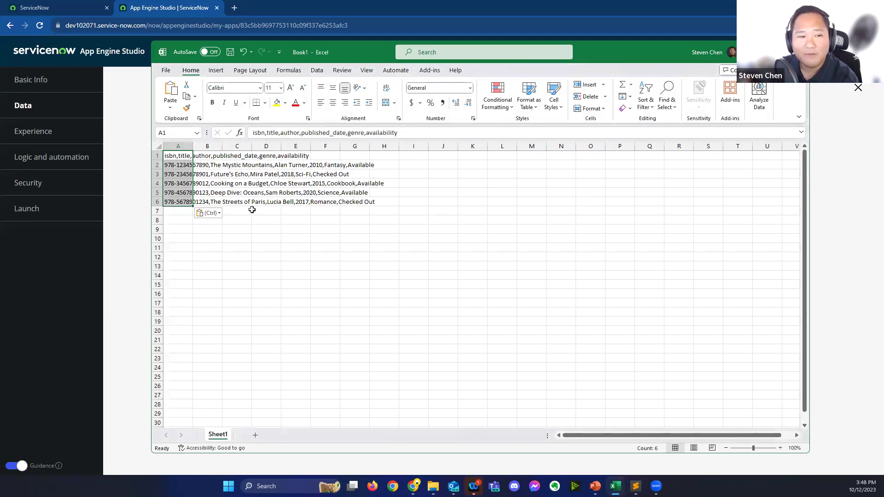
- Examine how the pasted book records are laid out across the cells of column A
click(299, 230)
click(247, 178)
key(Left)
key(Left)
key(Up)
key(Up)
key(Down)
key(Down)
key(Down)
key(Down)
key(Down)
key(Up)
key(Up)
key(Up)
key(Up)
key(Up)
key(Down)
key(Down)
key(Down)
key(Down)
key(Down)
key(Up)
key(Up)
key(Up)
key(Up)
key(Down)
key(Down)
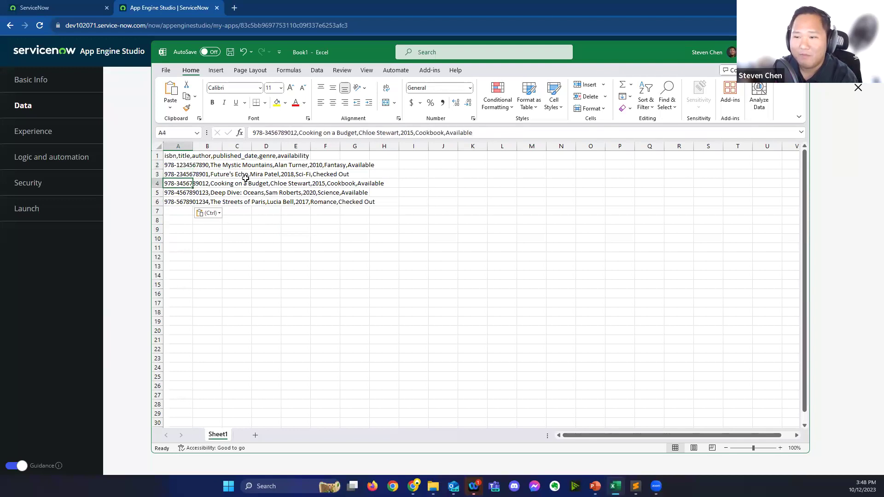
click(289, 221)
click(226, 183)
drag(179, 156, 179, 203)
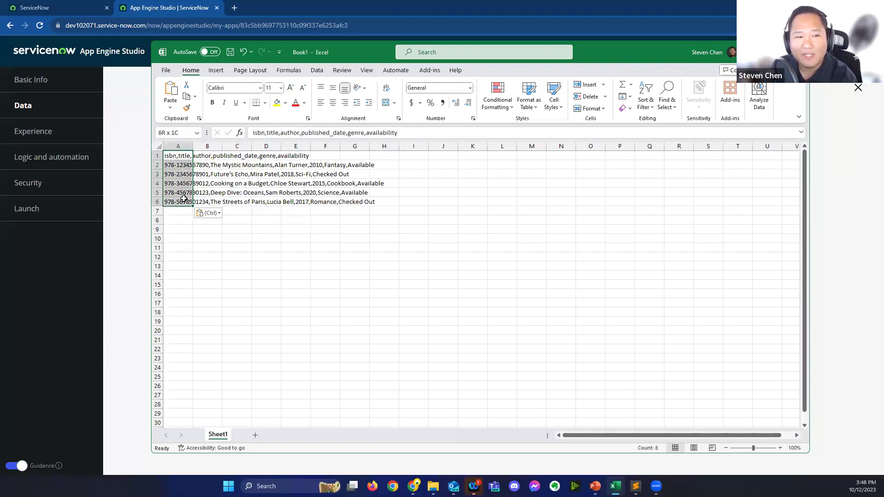
click(315, 70)
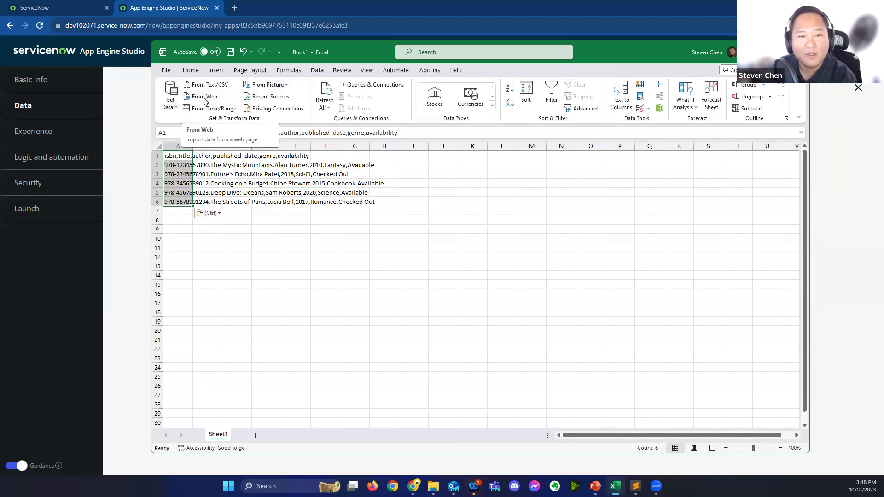
click(214, 111)
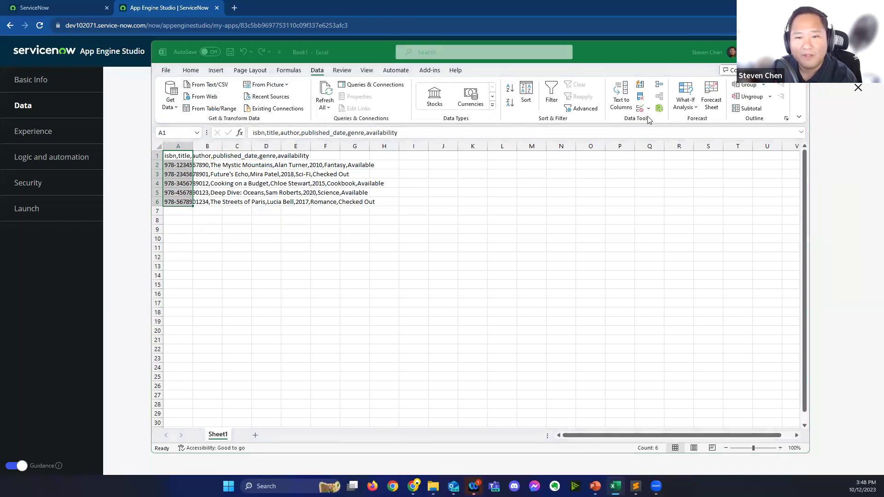
click(584, 48)
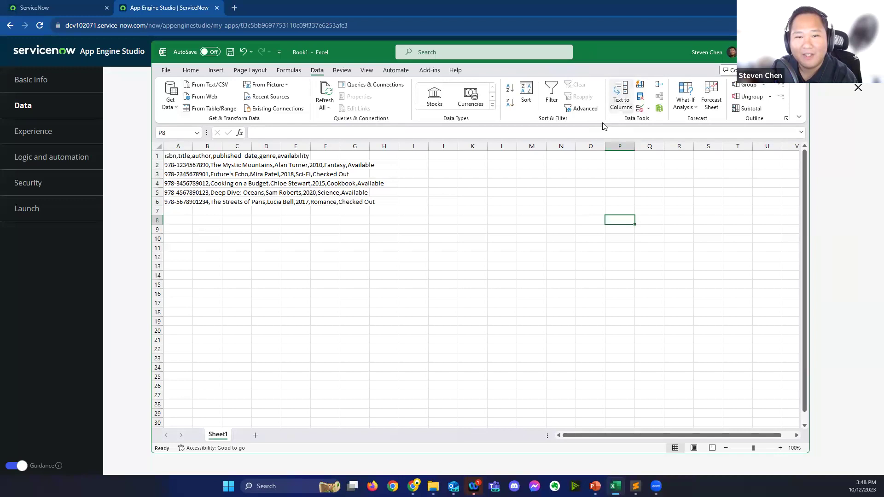
- Split the book records in A1:A6 with Text to Columns as delimited data, adding Comma as a delimiter
click(445, 268)
drag(177, 156, 186, 202)
click(622, 99)
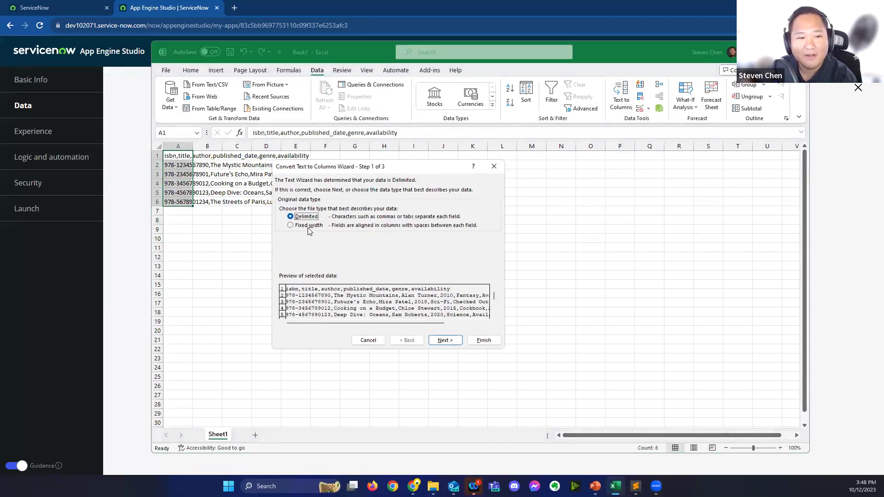
click(299, 225)
click(295, 217)
click(446, 341)
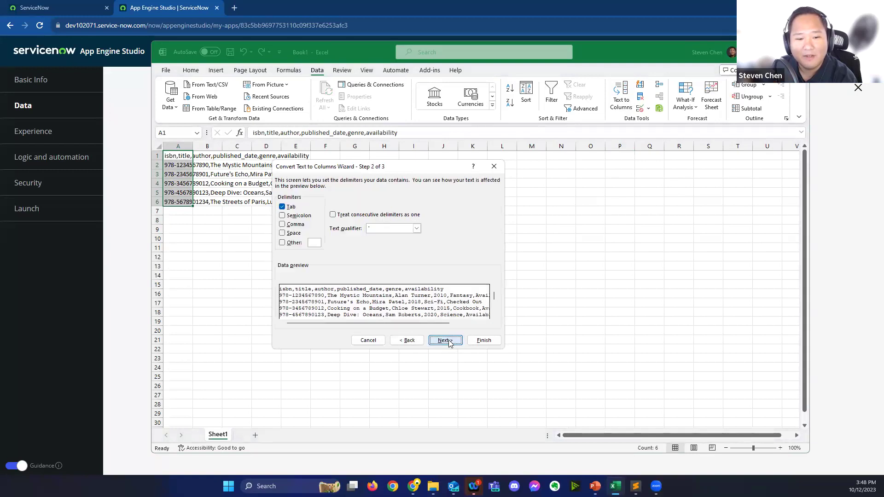
click(291, 226)
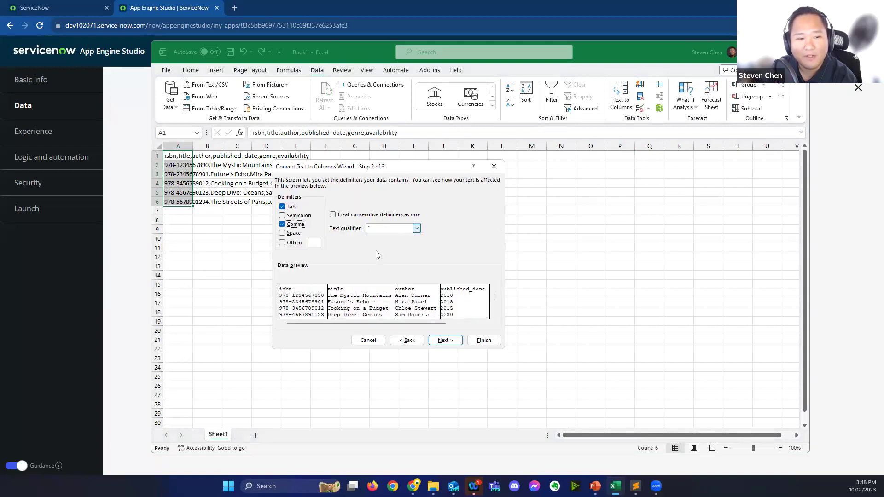
click(445, 341)
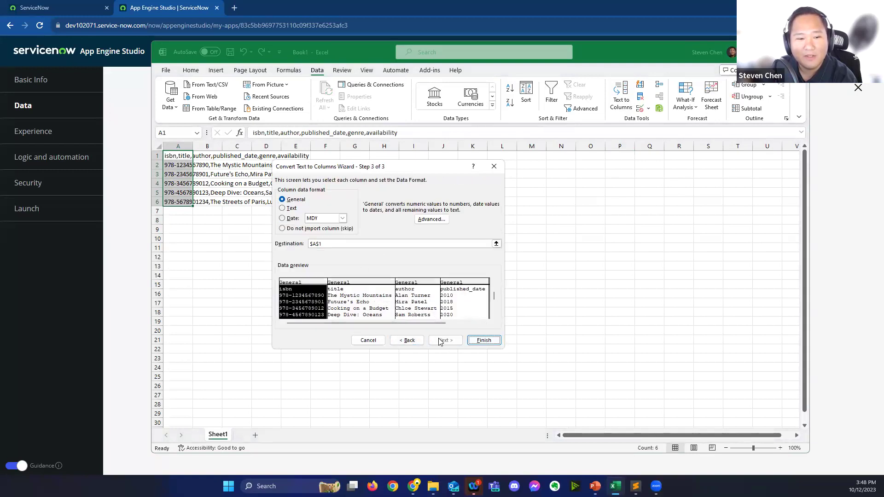
click(484, 340)
- Save the workbook as Book1.xlsx in the Downloads folder
click(191, 164)
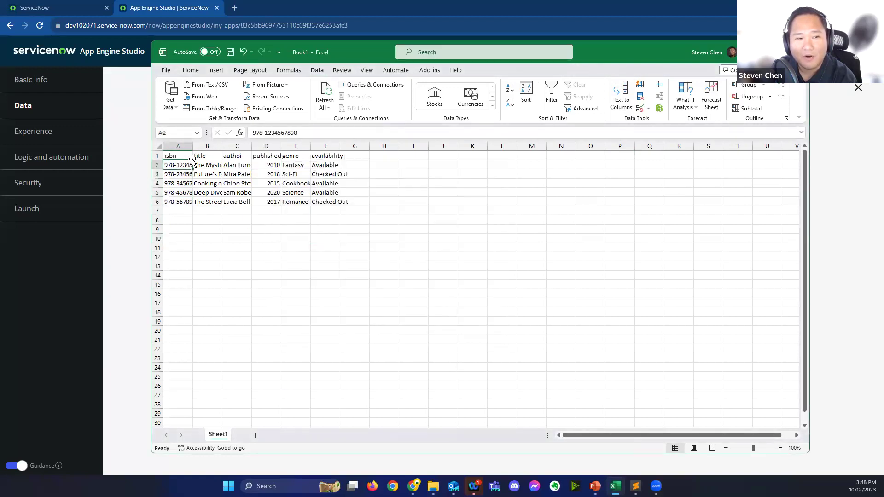
click(195, 167)
key(ctrl+s)
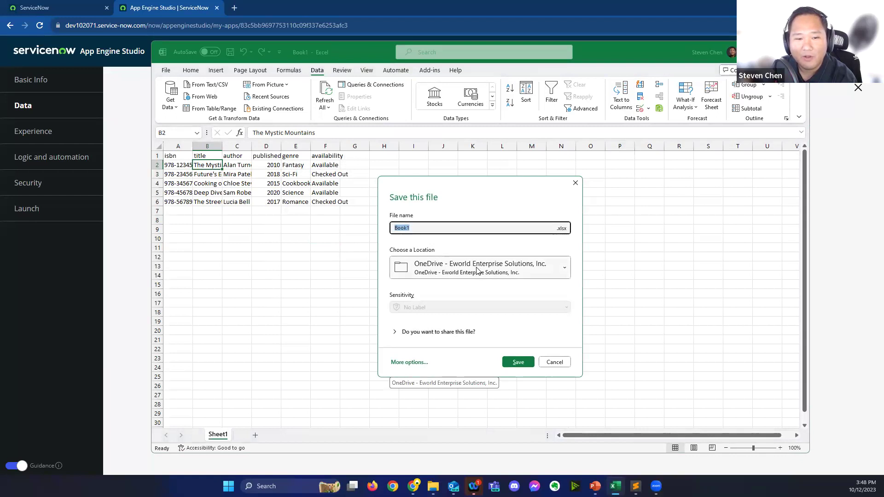
click(477, 273)
click(455, 345)
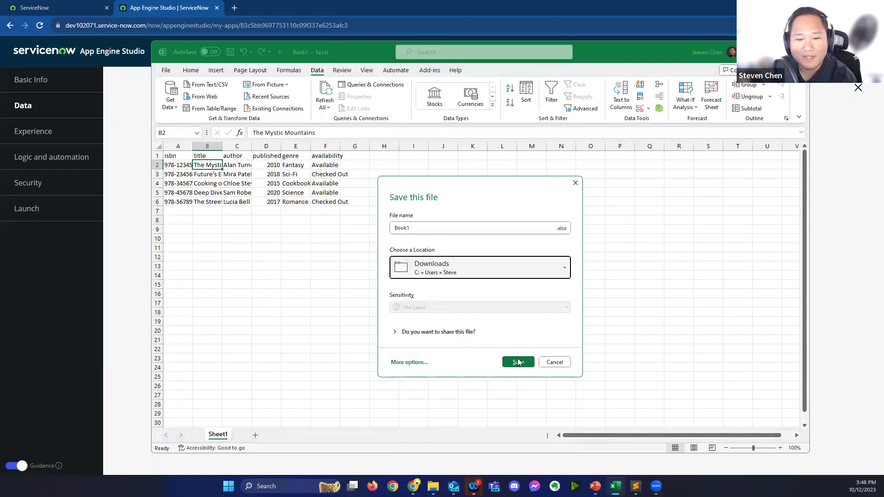
click(513, 362)
- Autofit all column widths of the book sheet to their contents
click(237, 174)
key(ctrl+a)
key(ctrl+a)
double_click(223, 147)
click(267, 202)
click(296, 192)
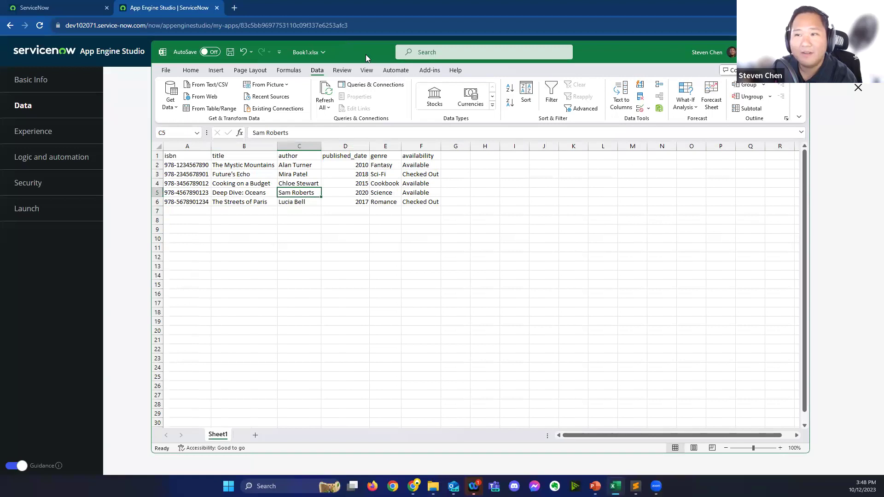
- Switch to App Engine Studio and choose to add the app's data by importing a spreadsheet
key(alt+Tab)
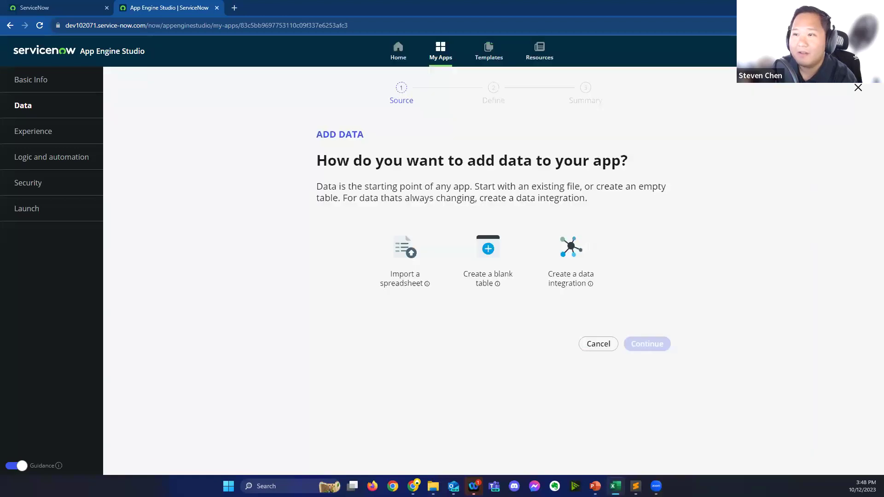
click(402, 254)
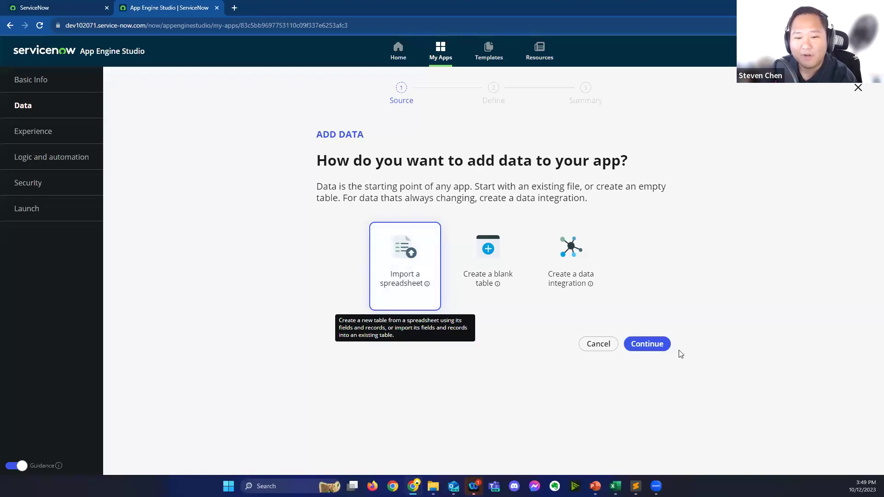
click(659, 345)
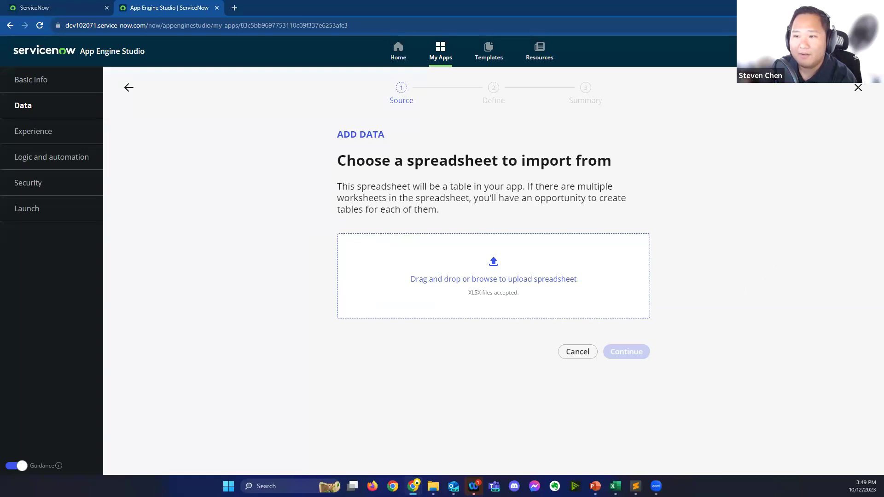
- Upload Book1.xlsx from the Downloads folder and enable Import spreadsheet data for it
click(487, 281)
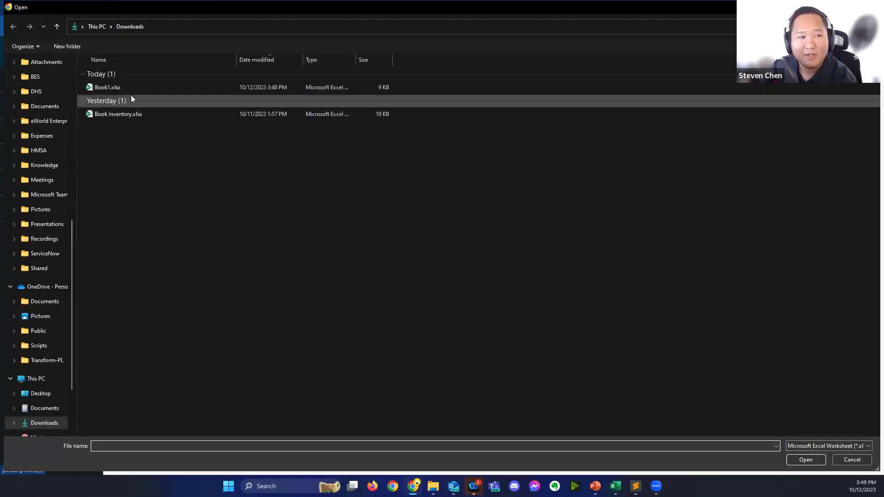
click(133, 90)
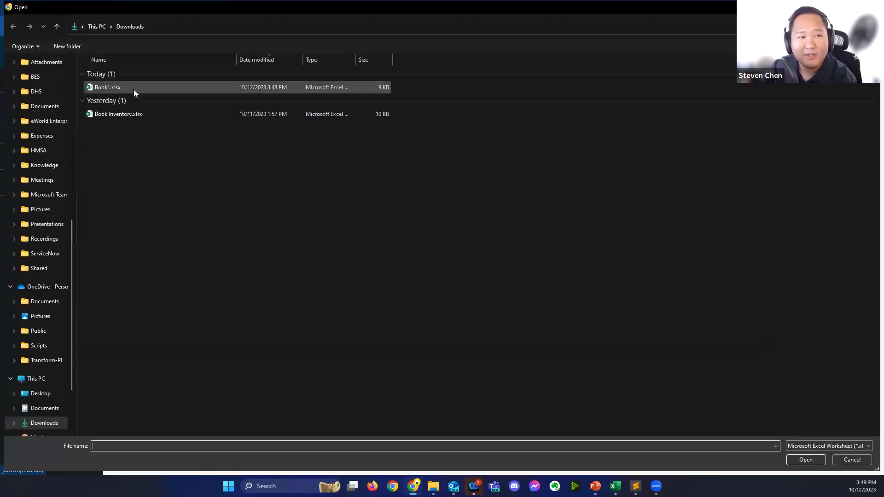
double_click(134, 91)
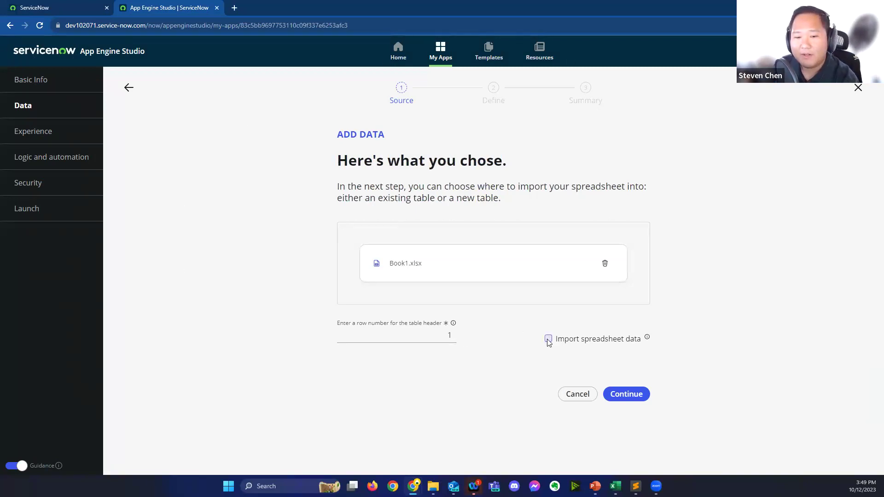
click(632, 343)
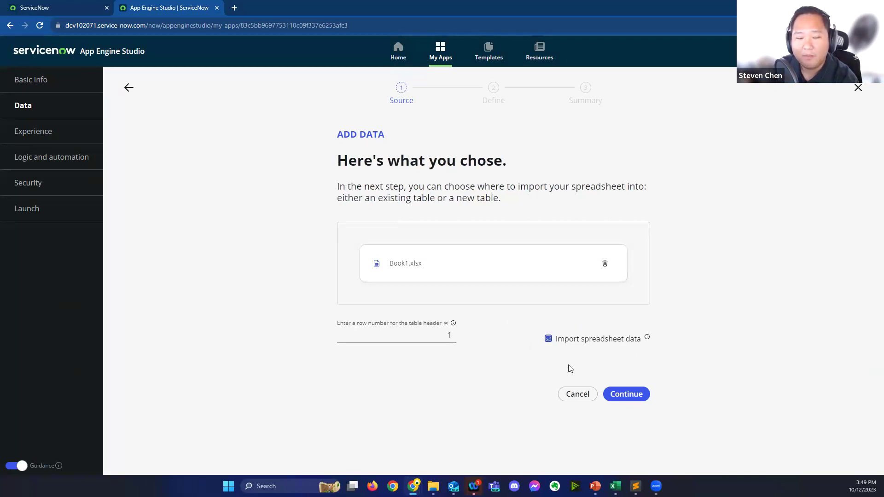
click(637, 397)
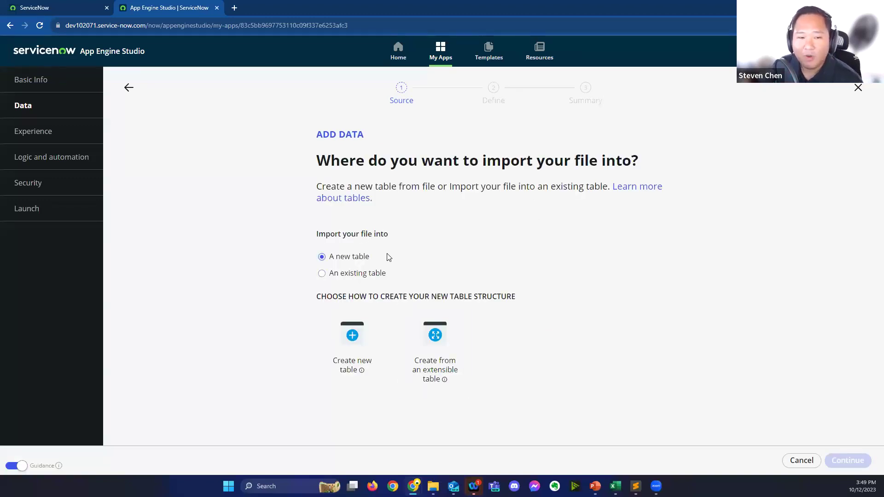
- Import the file into a new table, using the Create new table structure rather than an extensible table
drag(387, 275, 328, 251)
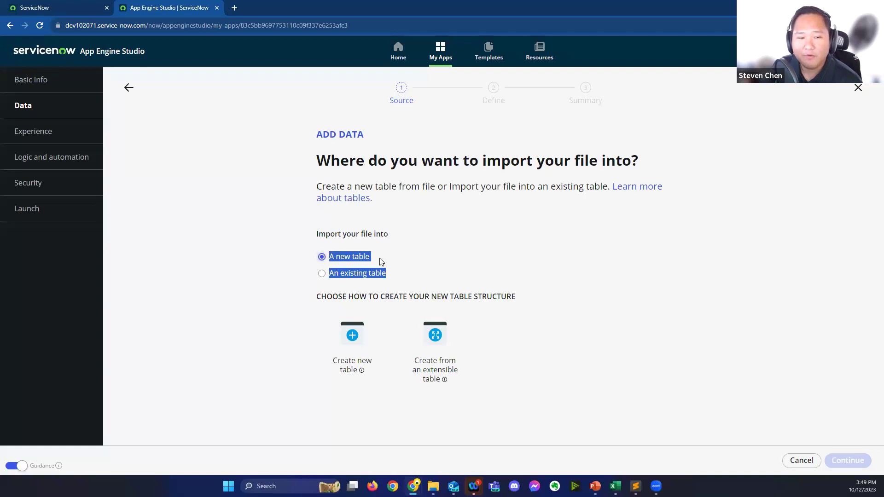
click(382, 260)
drag(395, 273, 330, 278)
click(440, 233)
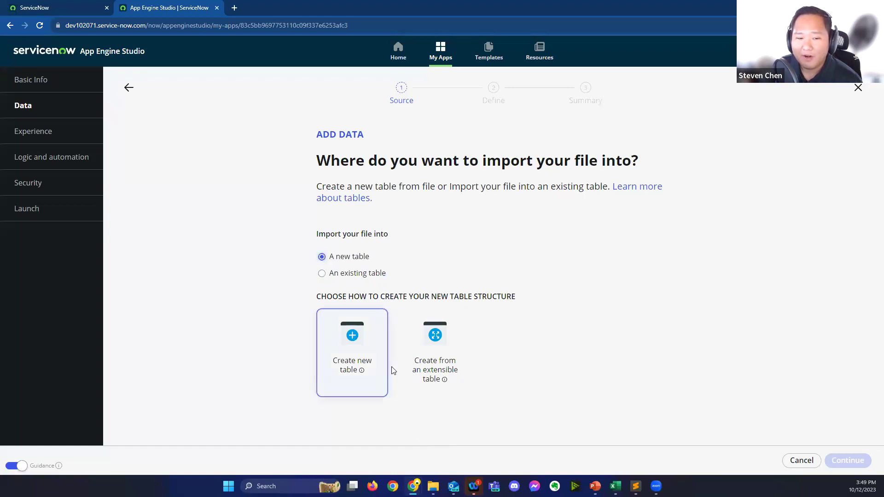
click(457, 364)
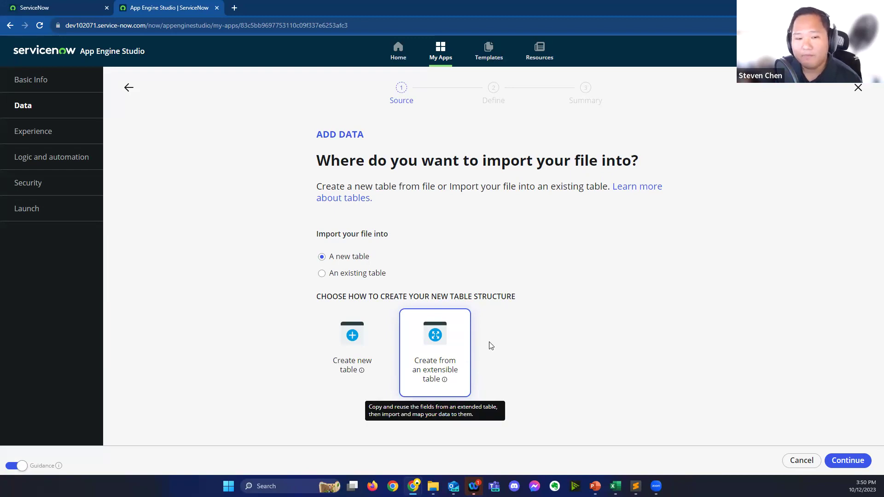
click(360, 341)
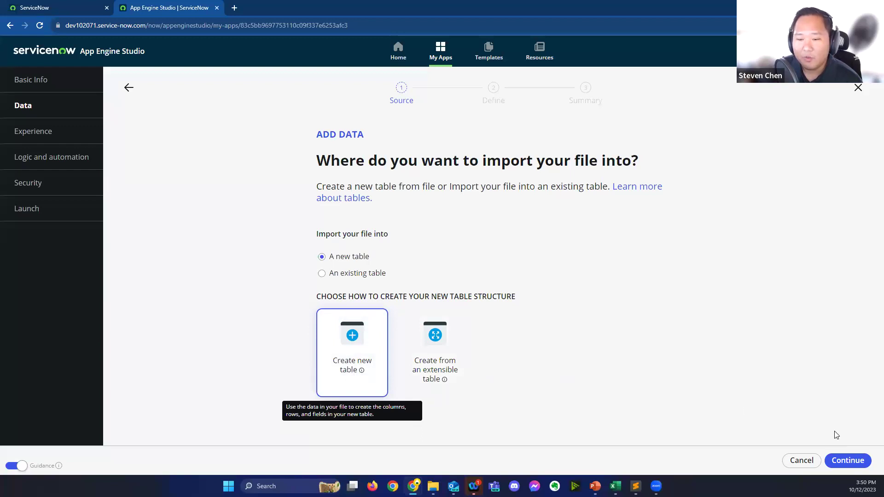
click(849, 462)
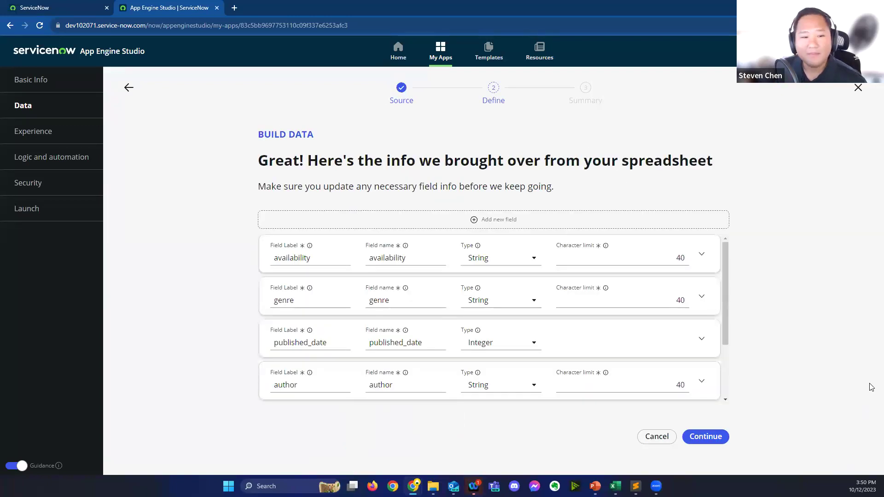
- Change the labels of the availability, genre and published_date fields to Availability, Genre and Published date
click(337, 263)
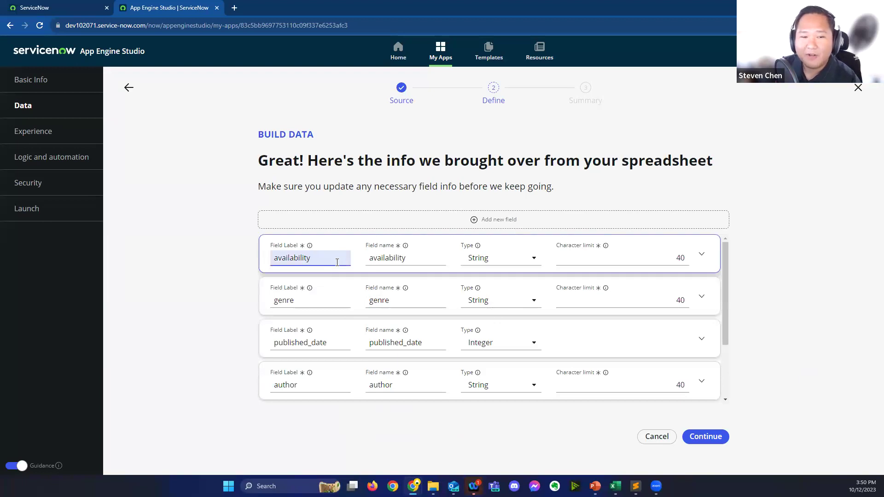
key(Delete)
text(A)
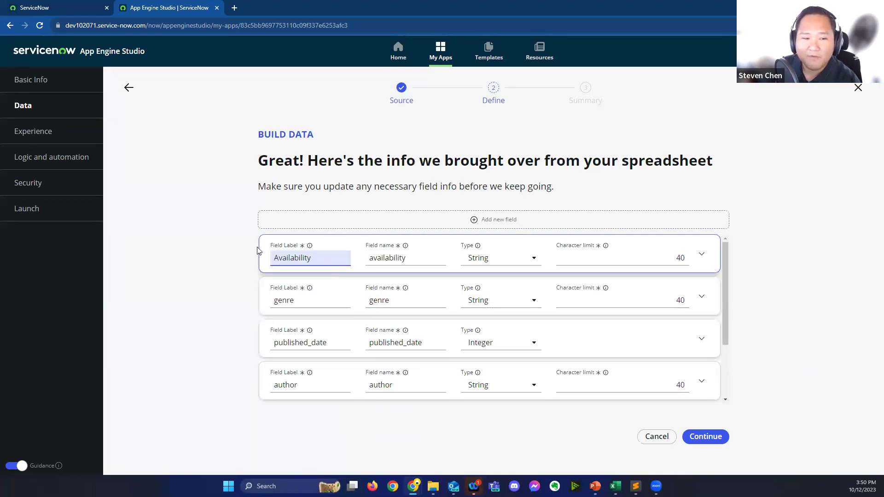
click(317, 300)
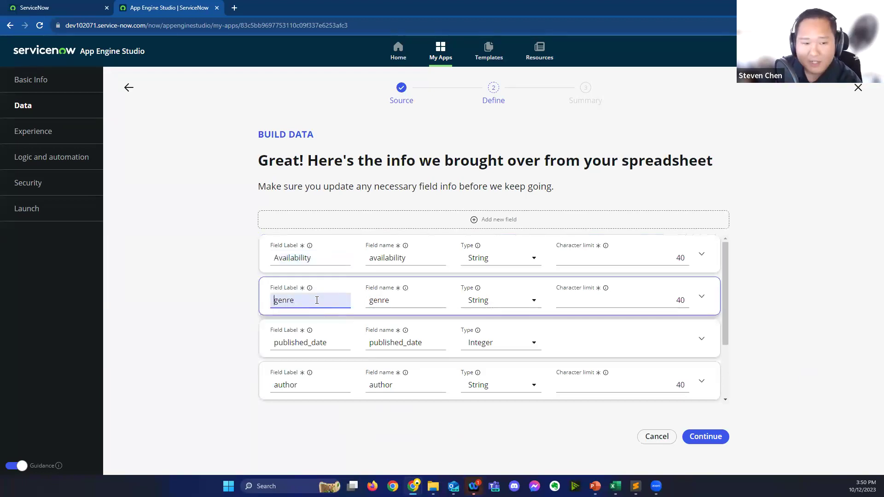
click(343, 343)
key(Delete)
text(P)
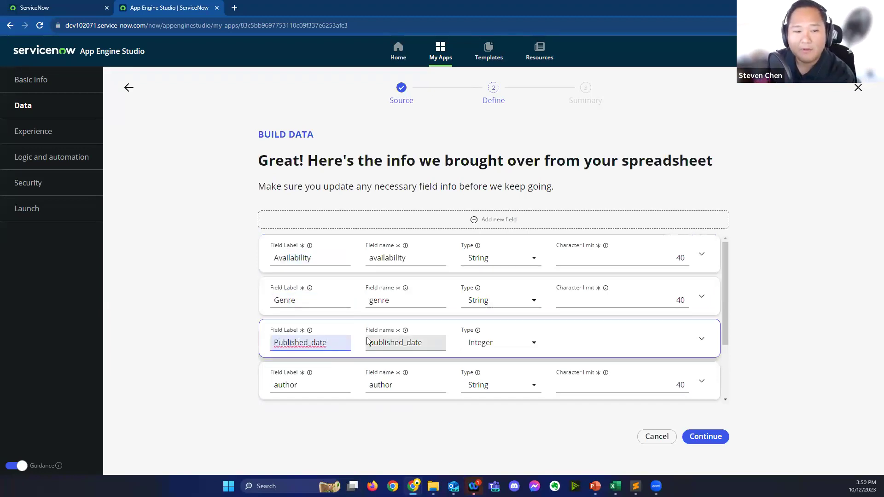
key(Delete)
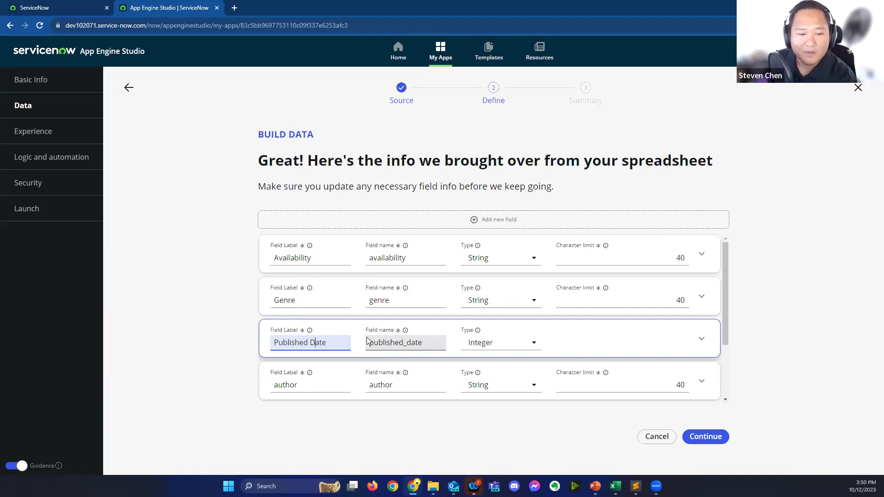
- Change the labels of the author, title and isbn fields to Author, Title and ISBN
click(332, 379)
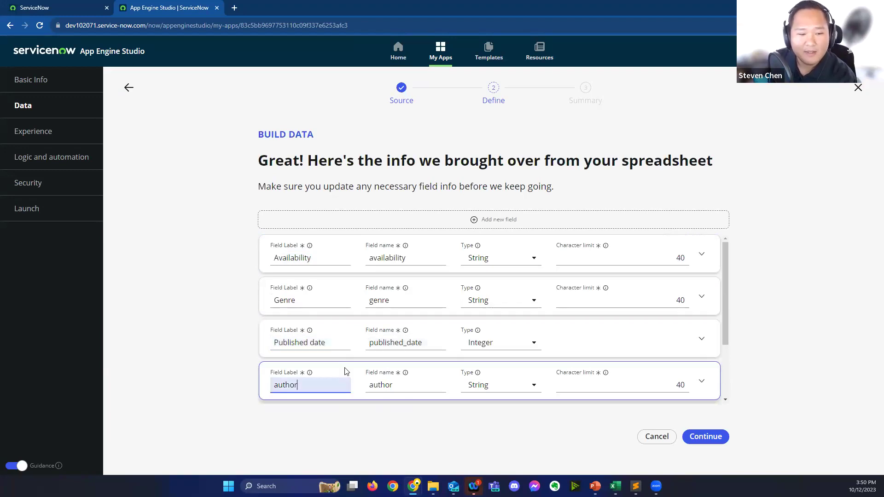
scroll(406, 351, down, 3)
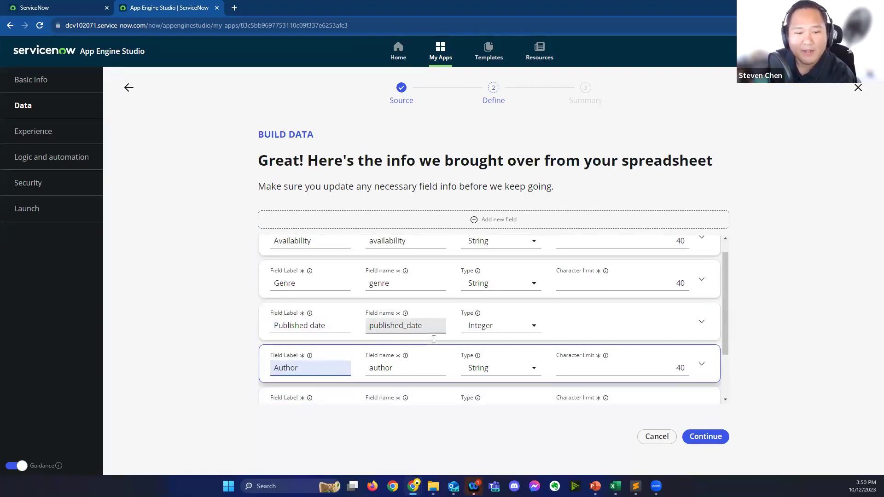
click(350, 345)
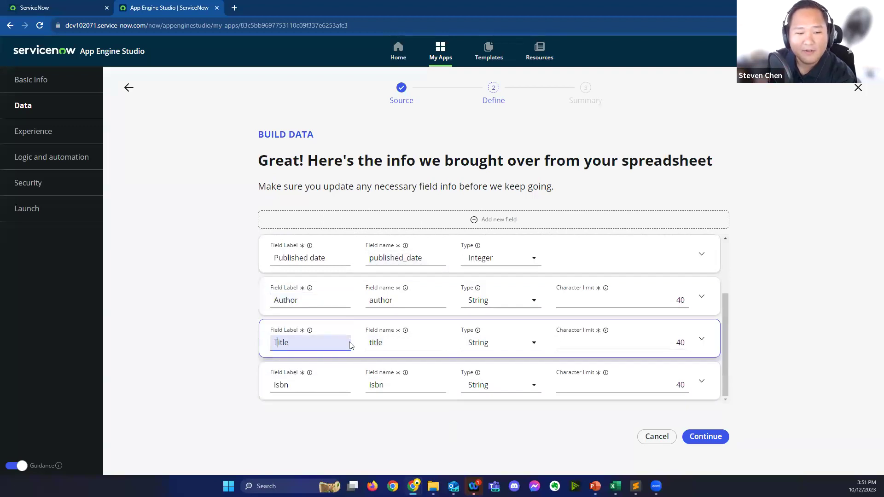
key(Tab)
key(Tab)
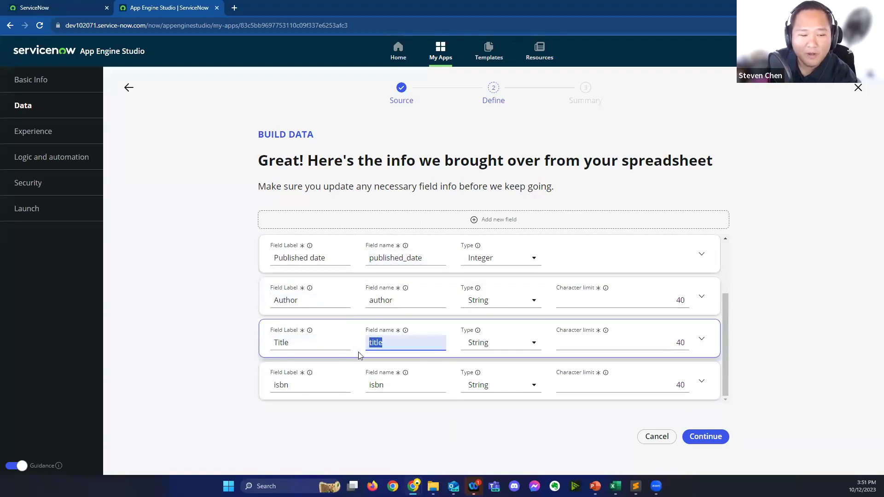
double_click(315, 386)
text(ISBN)
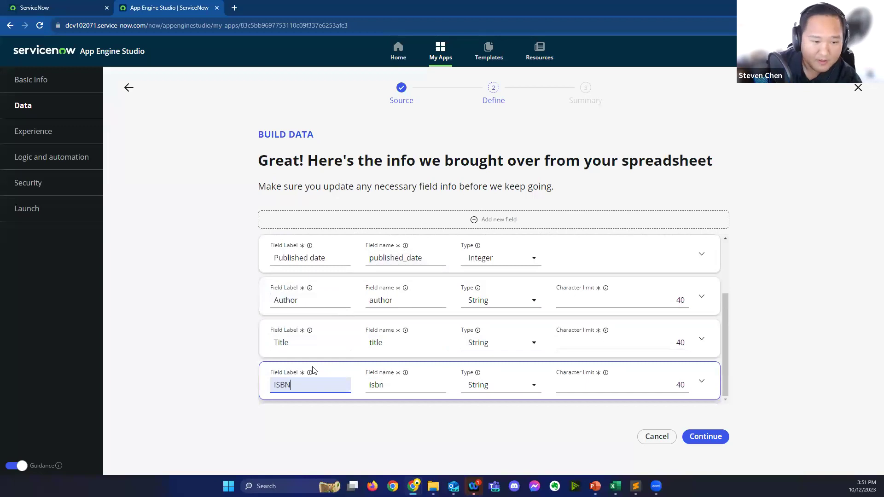
click(201, 351)
- Set the Published date field's type to String and accept the imported field definitions
scroll(364, 337, up, 1)
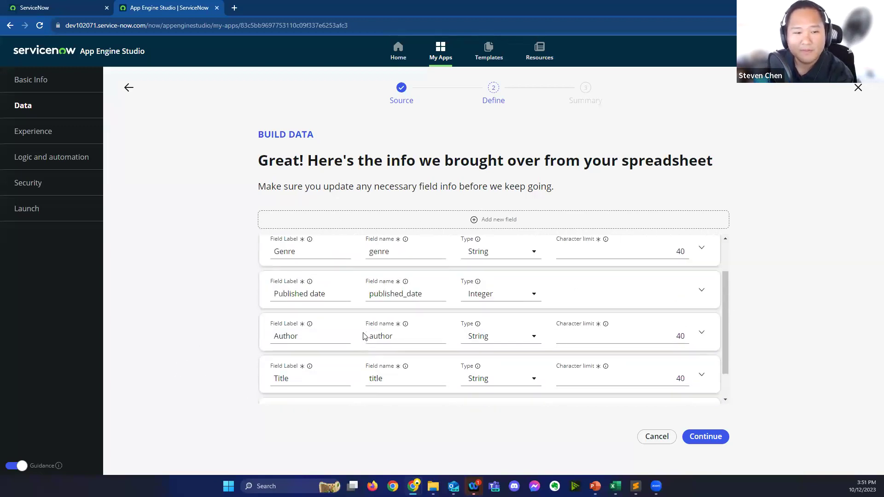
click(500, 305)
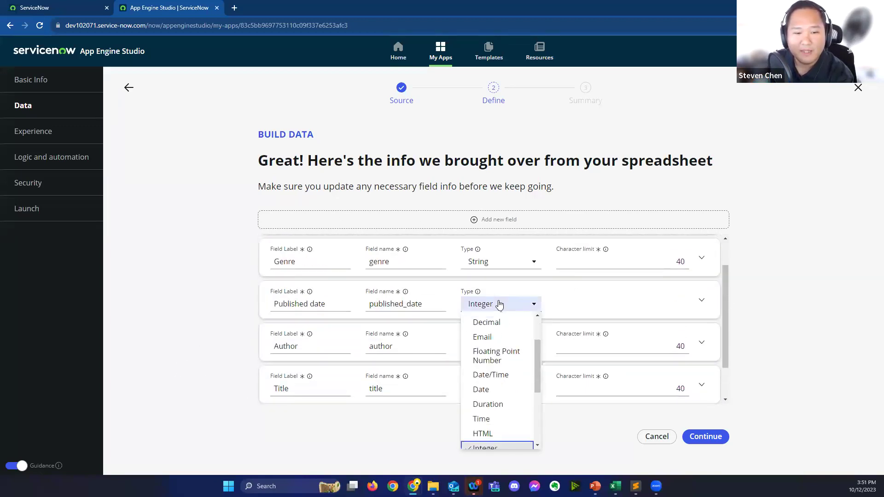
scroll(498, 354, up, 1)
scroll(498, 354, down, 3)
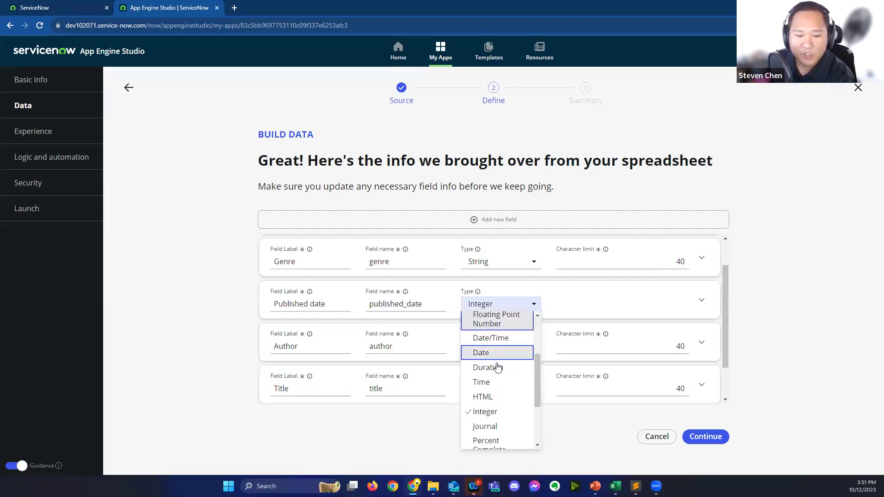
scroll(500, 364, down, 3)
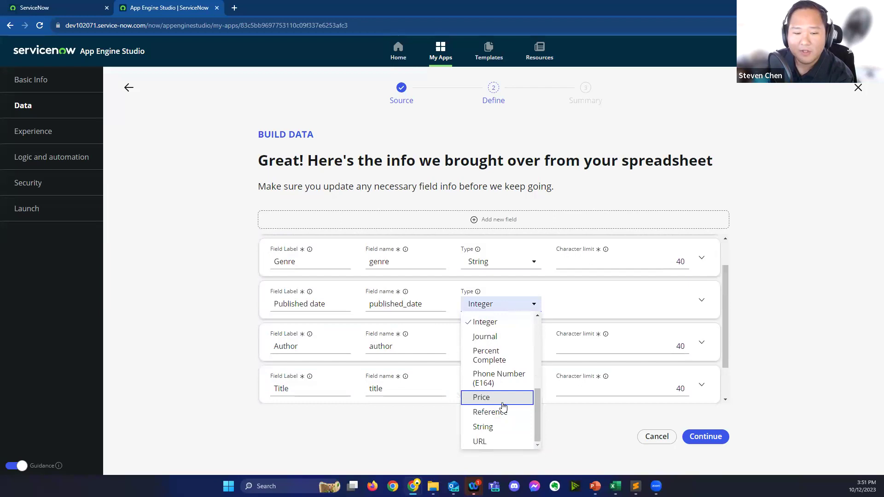
click(481, 427)
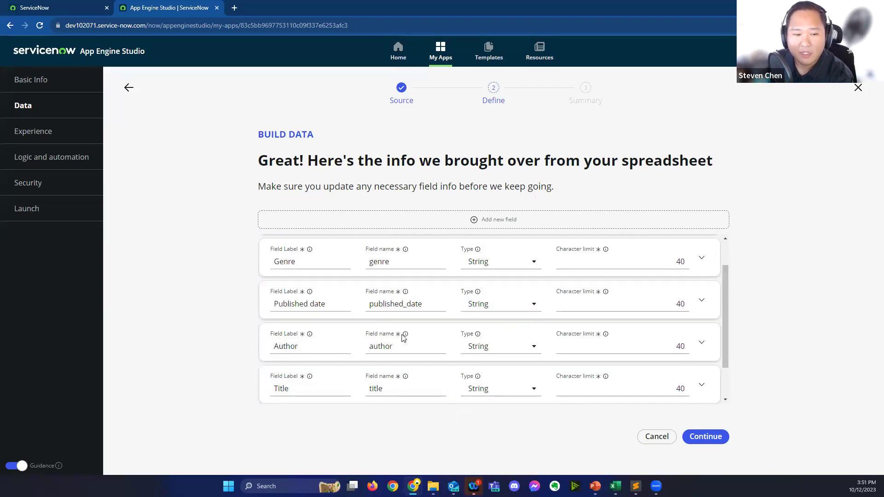
scroll(484, 306, up, 1)
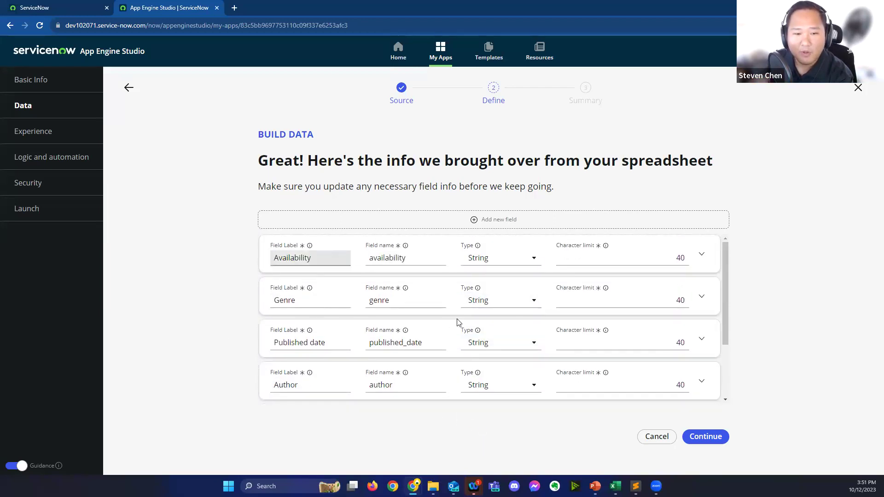
scroll(516, 297, down, 1)
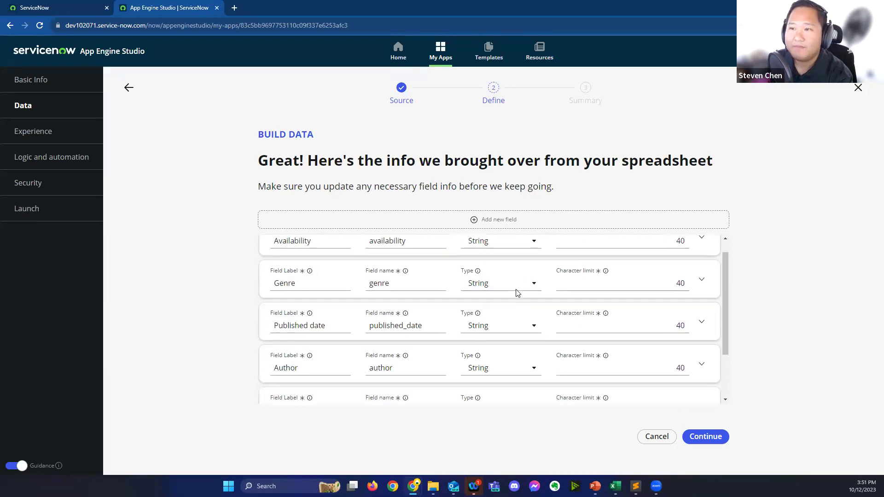
scroll(518, 293, down, 2)
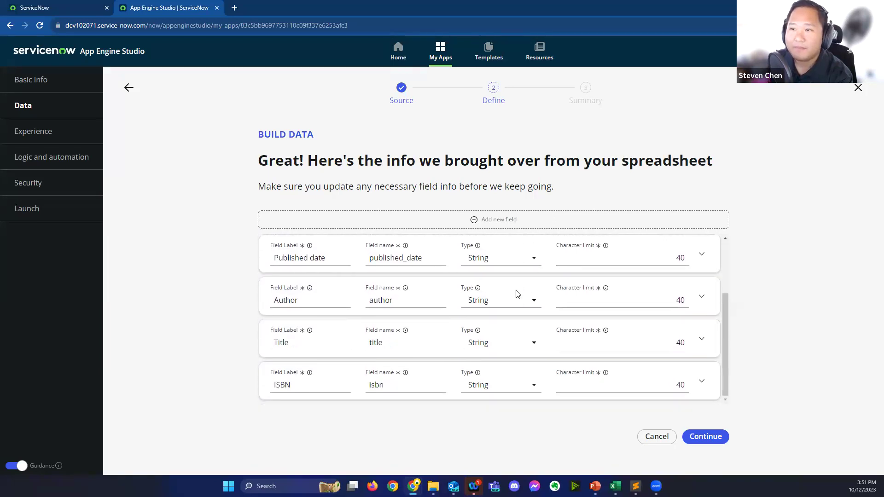
click(699, 439)
- Label the new table Book and enable Auto number for its records
click(452, 253)
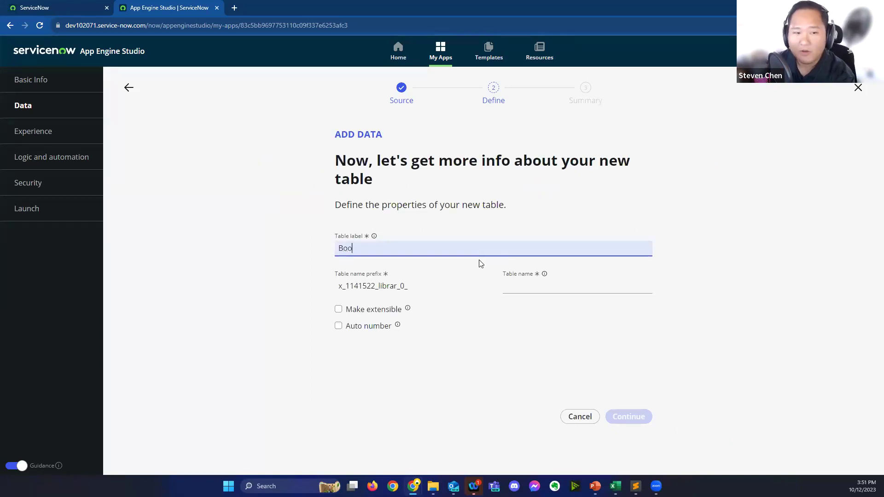
click(553, 316)
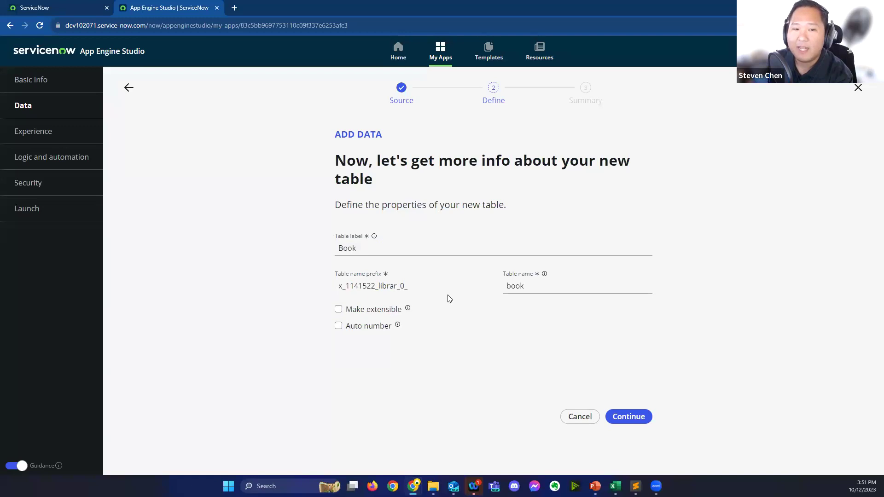
click(338, 311)
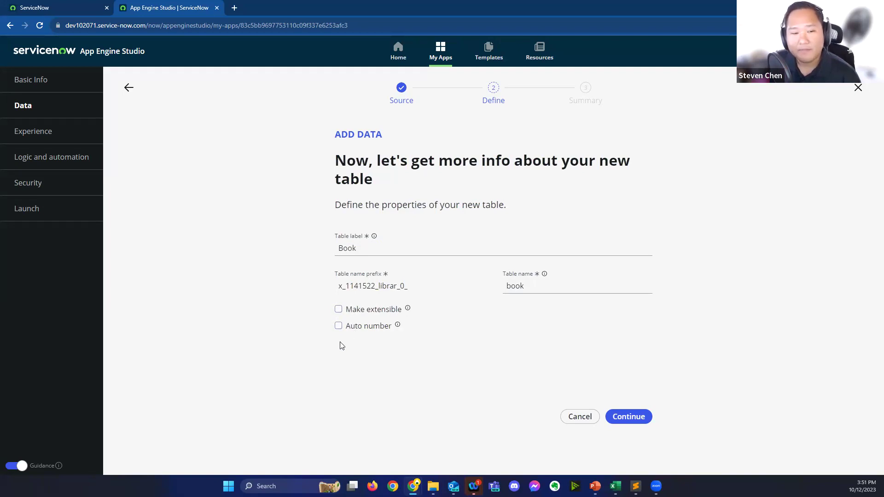
click(339, 326)
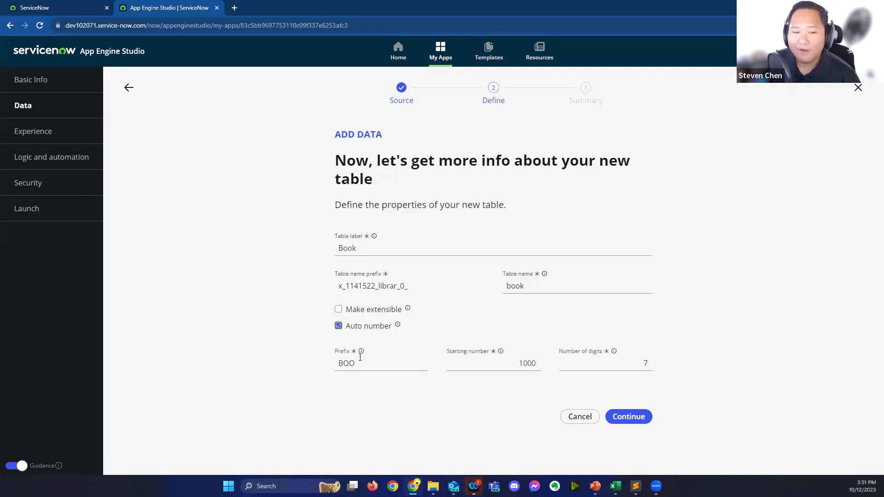
- Try BOOK as the record number prefix, but turn Auto number off for the Book table and accept its properties
click(360, 358)
text(K)
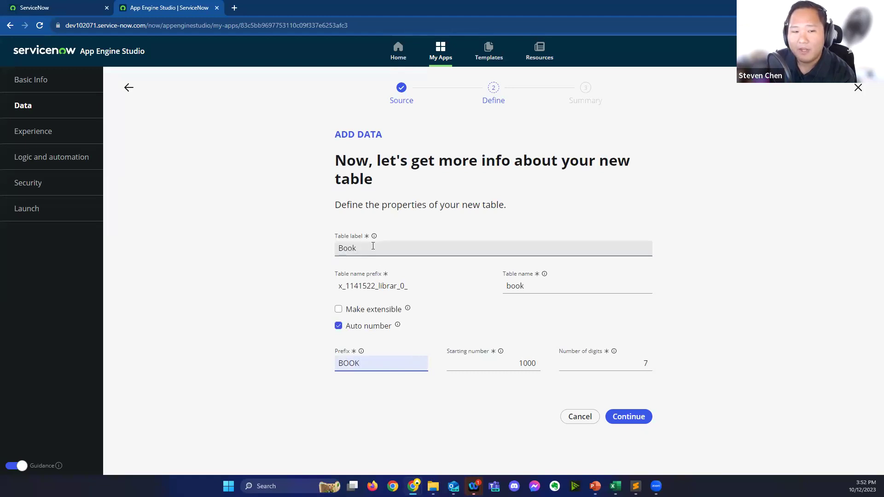
double_click(364, 363)
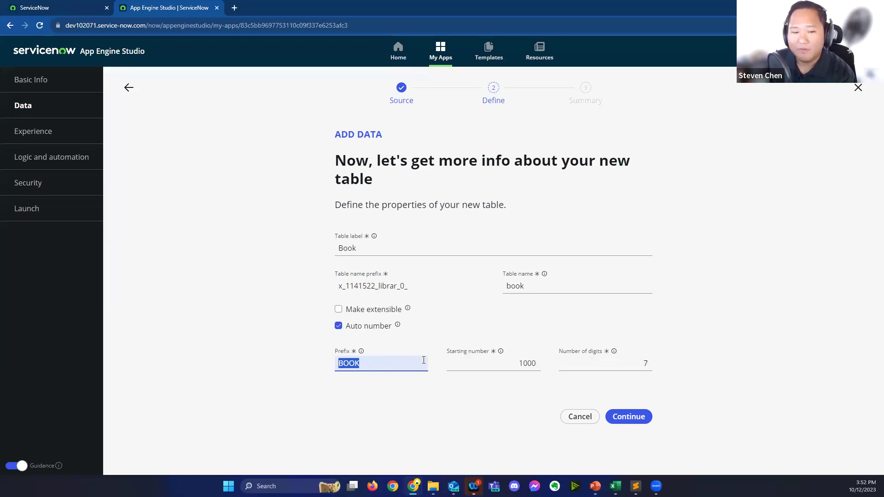
click(339, 326)
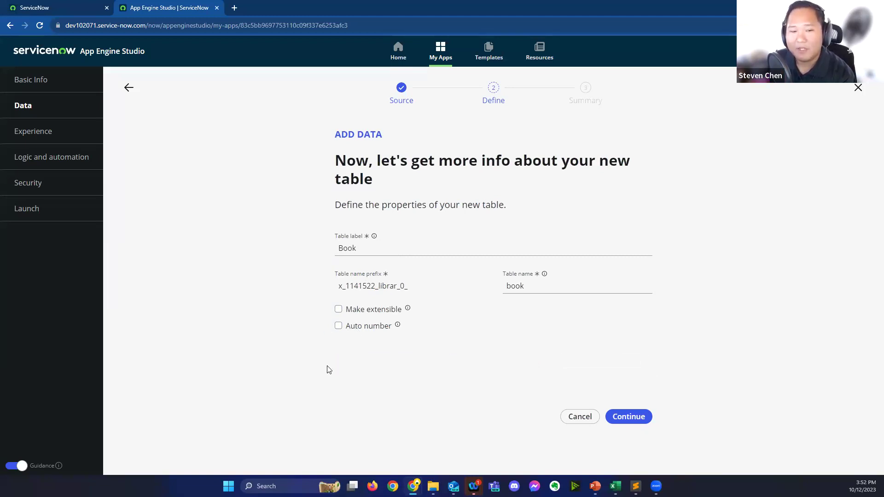
click(631, 418)
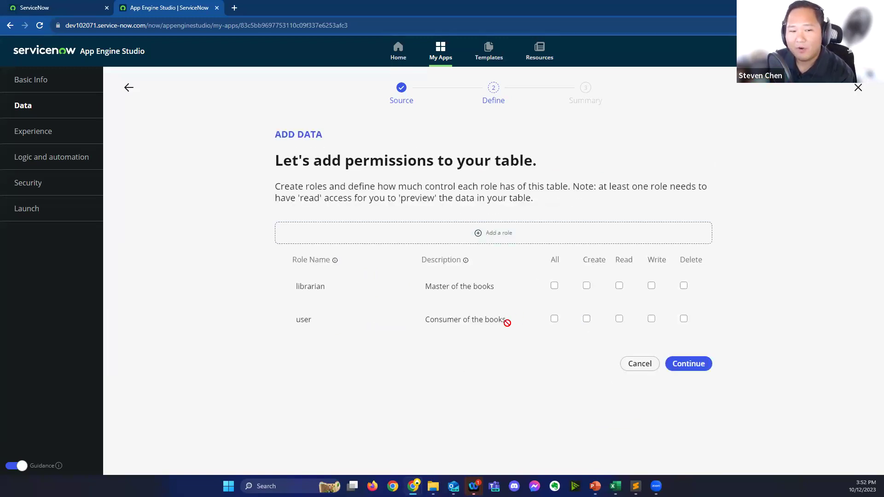
- Grant the librarian role all permissions and the user role read and write on the Book table, and create the table
click(554, 285)
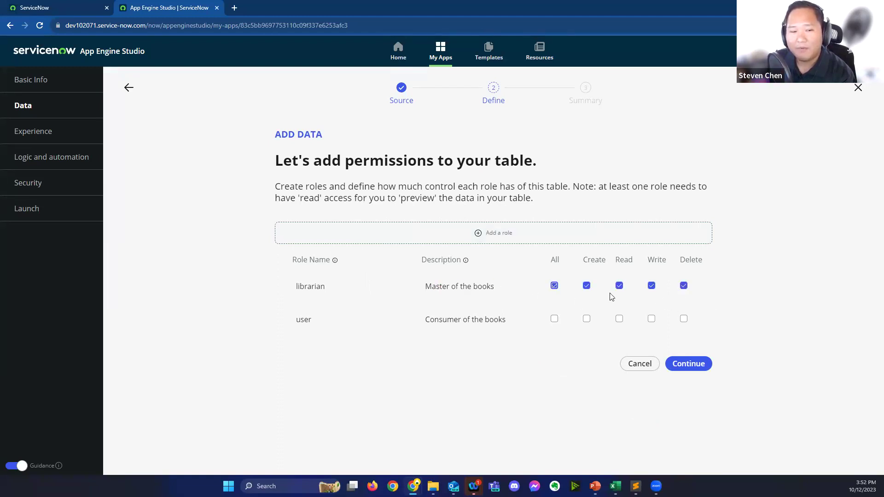
click(619, 320)
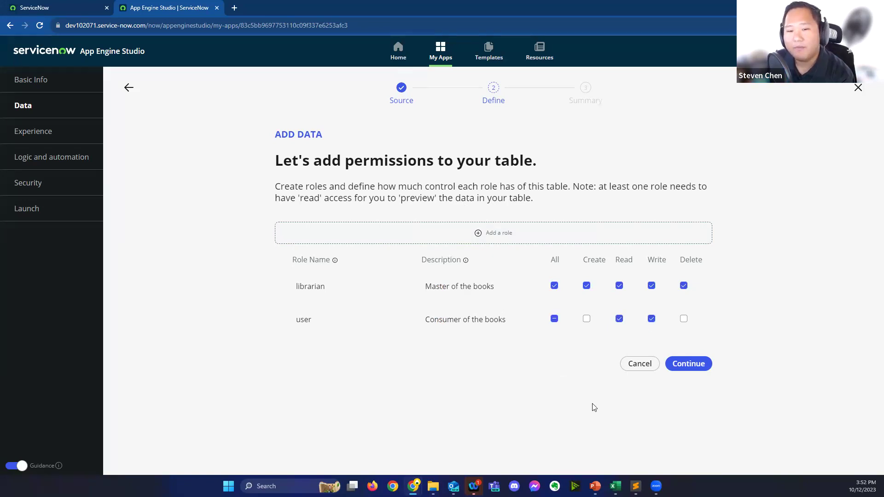
click(689, 364)
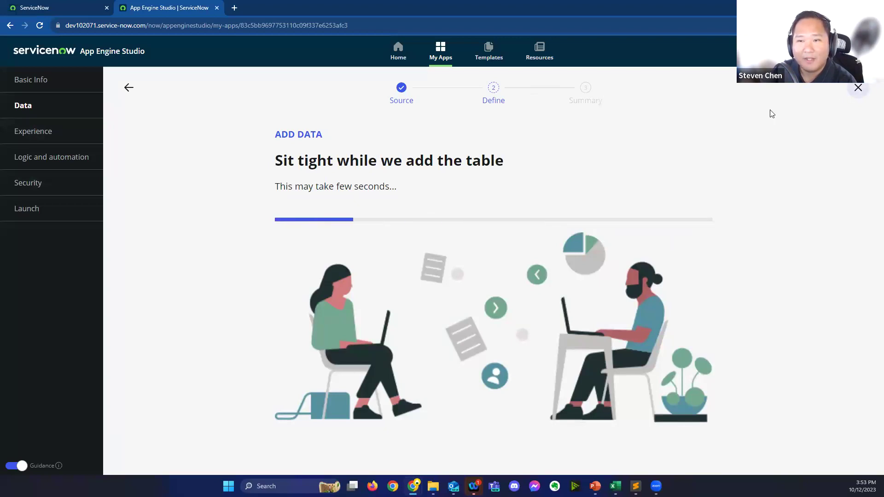
- Leave the add-table wizard without waiting and open the existing Library app from the recent apps
click(859, 87)
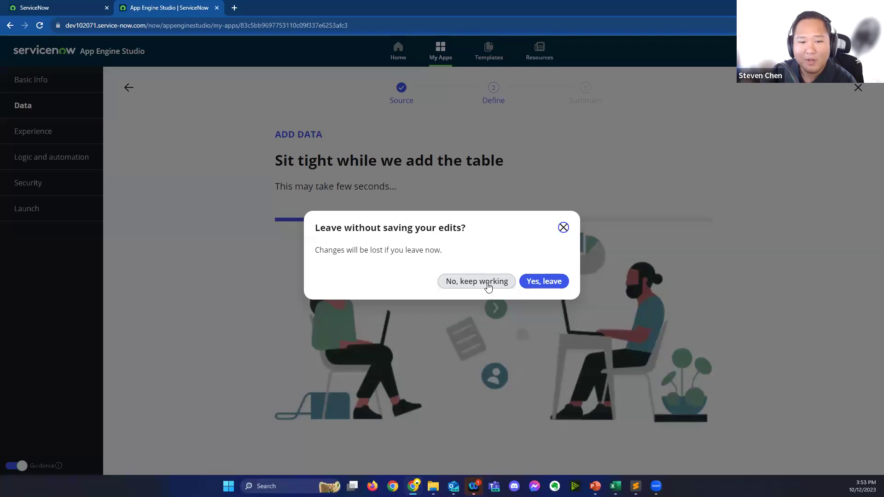
click(541, 282)
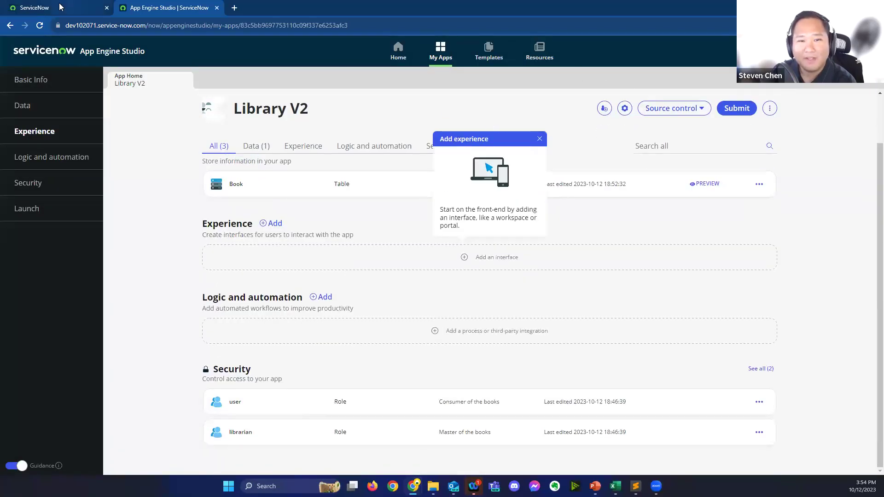
click(398, 50)
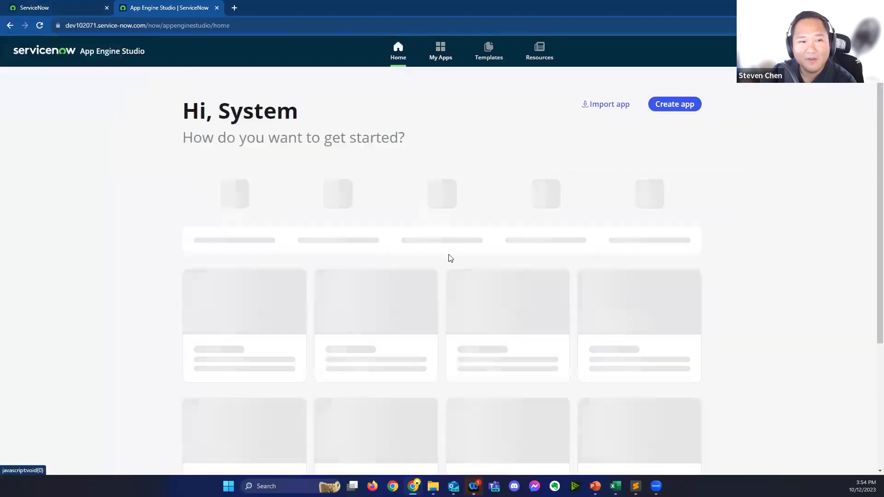
scroll(473, 255, down, 3)
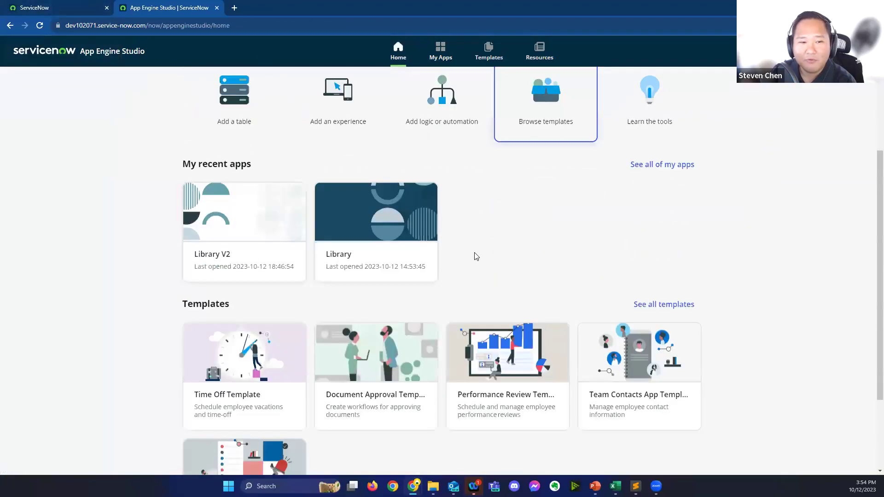
scroll(358, 257, up, 1)
click(357, 257)
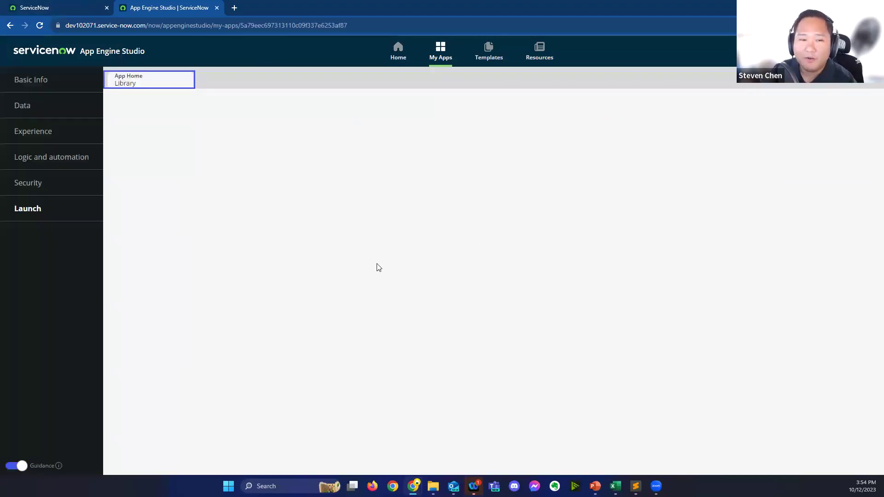
scroll(339, 220, down, 1)
scroll(339, 217, up, 1)
scroll(404, 205, up, 1)
click(748, 161)
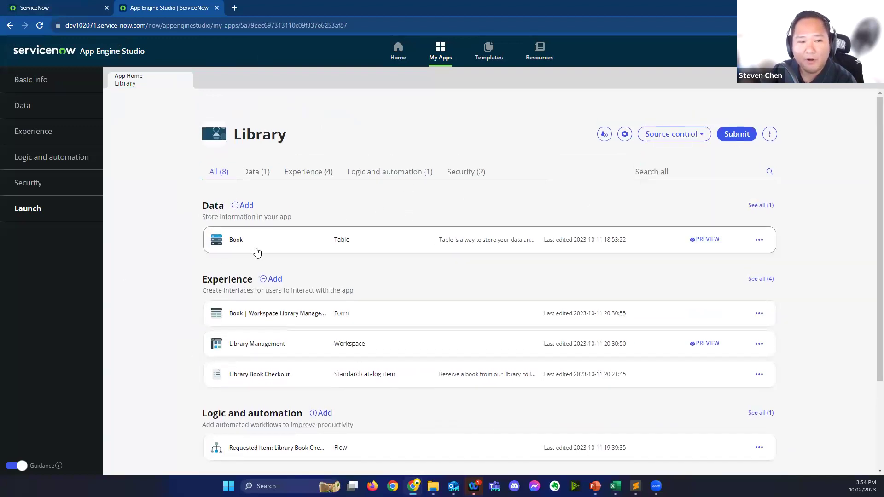
- Open the Library app's Book table, dismiss the table builder introduction and preview the table's records
click(308, 247)
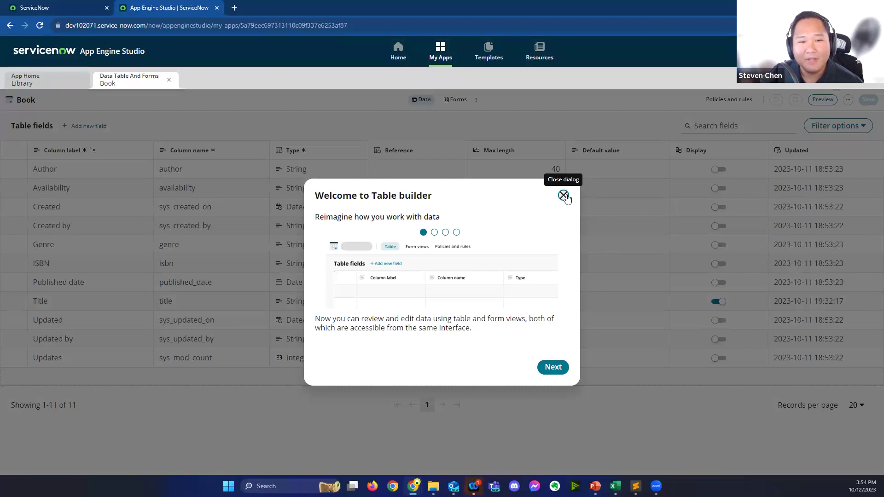
click(564, 195)
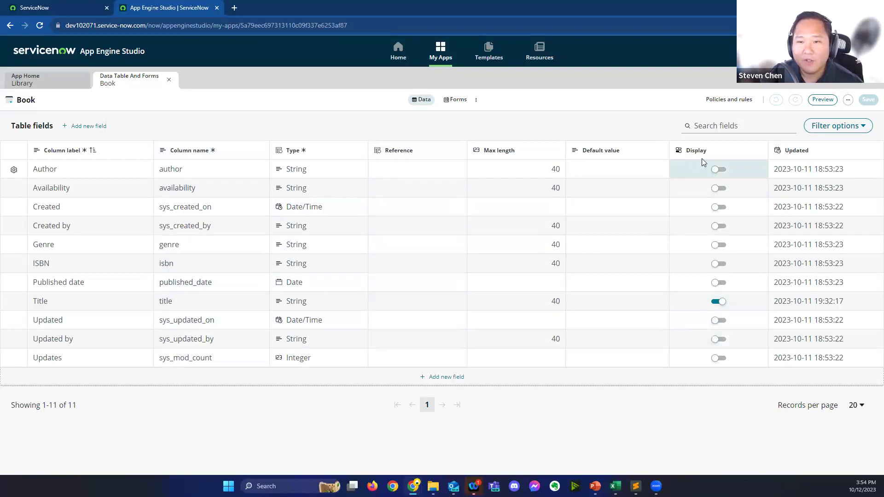
click(823, 100)
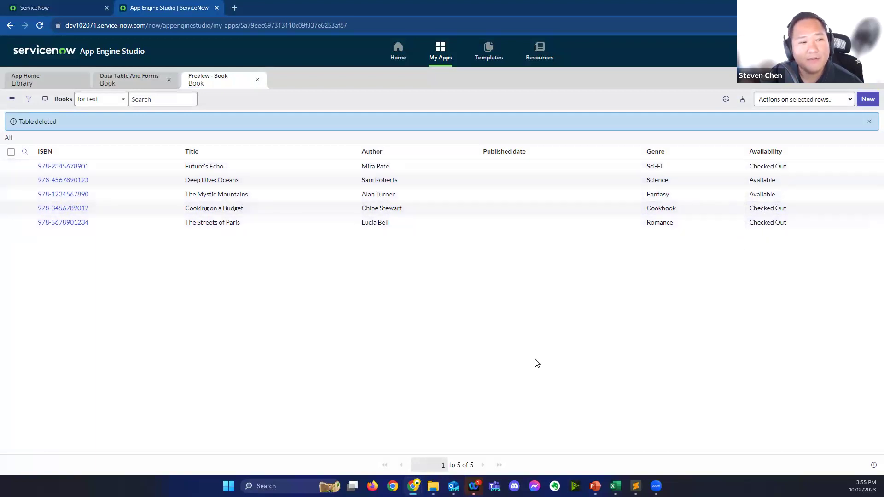
- Open the Library Management workspace form for Book from the app home and preview the form
click(35, 78)
scroll(166, 248, down, 1)
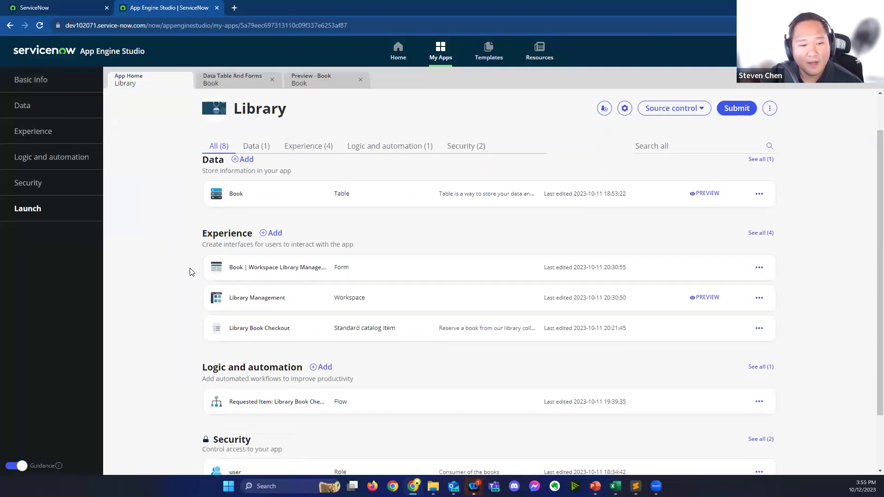
click(299, 271)
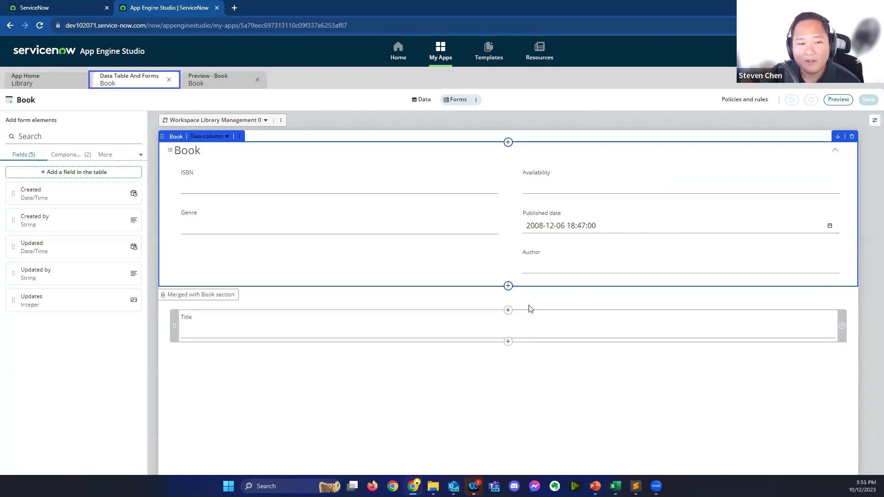
click(839, 100)
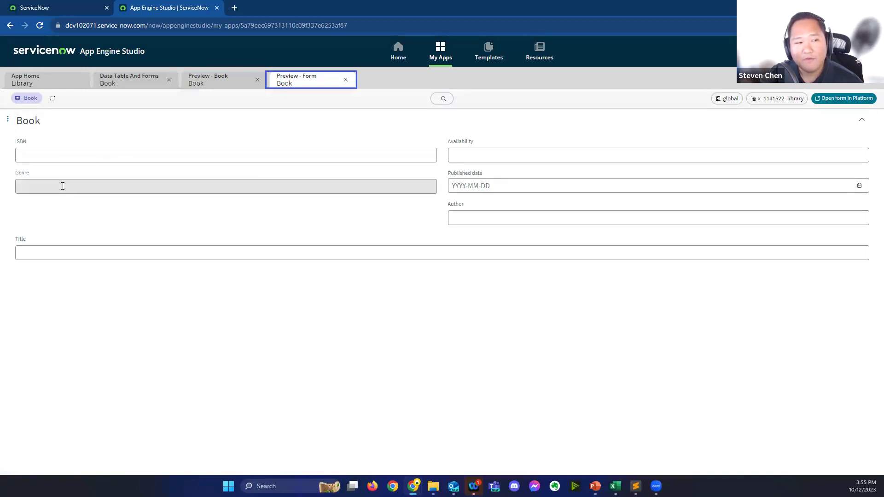
- Swap the positions of the ISBN and Availability fields on the Book form and save the form
click(148, 86)
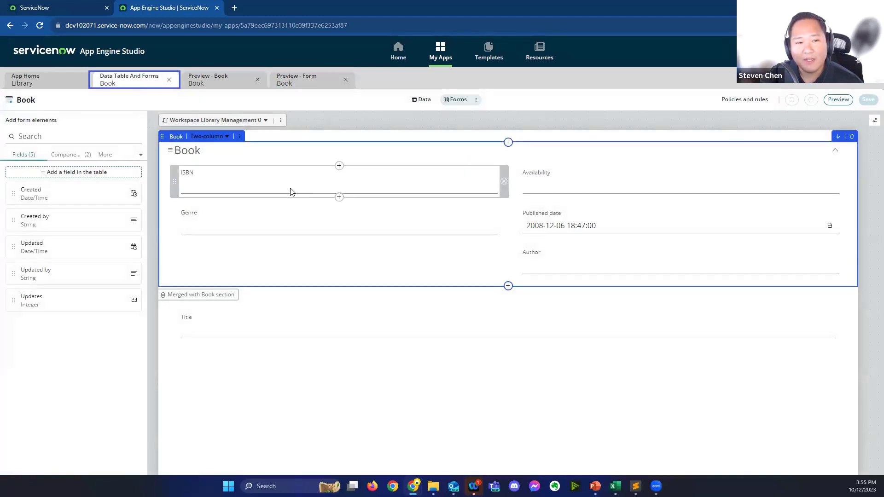
drag(263, 187, 563, 170)
drag(516, 222, 202, 173)
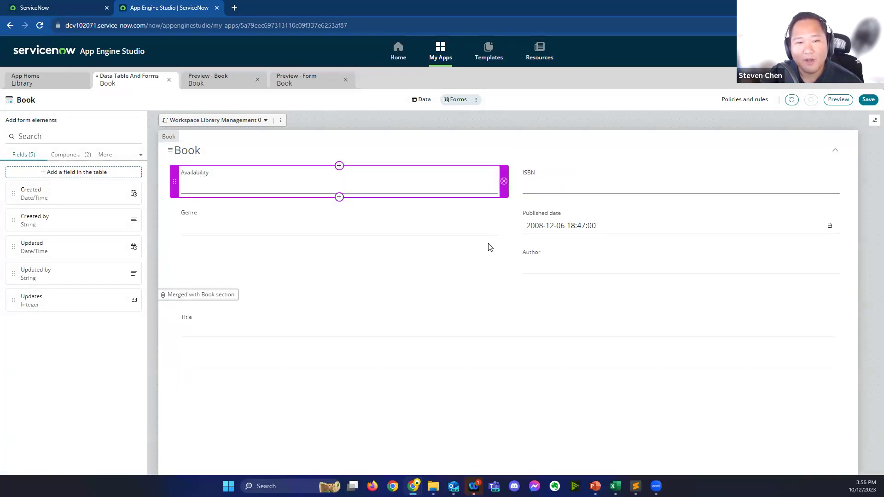
click(869, 99)
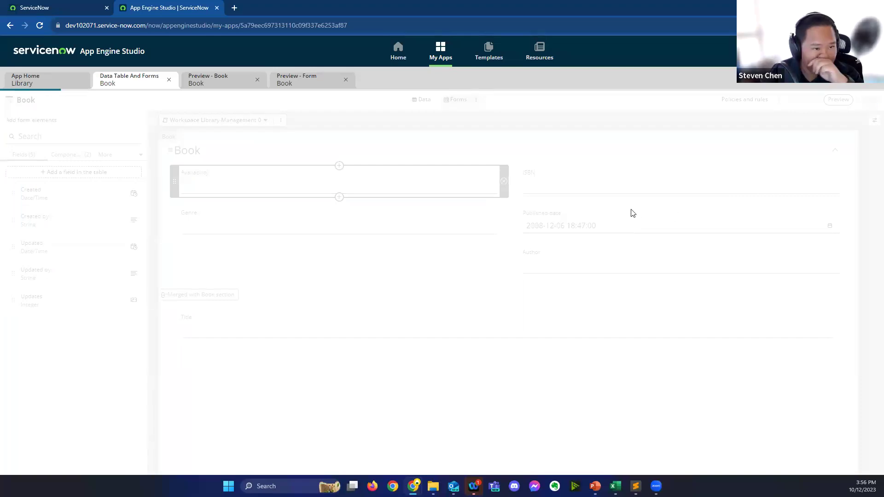
- Preview the saved Book form, view it in the platform, and return to App Engine Studio
click(838, 99)
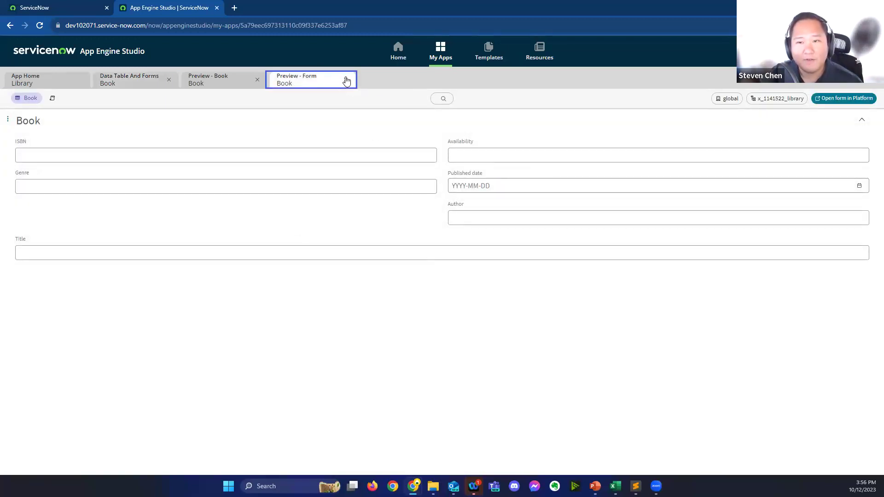
click(836, 99)
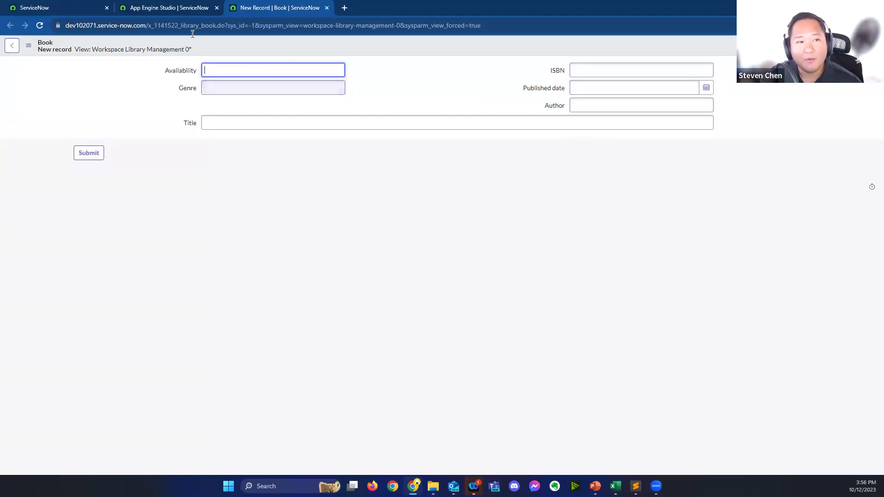
click(160, 6)
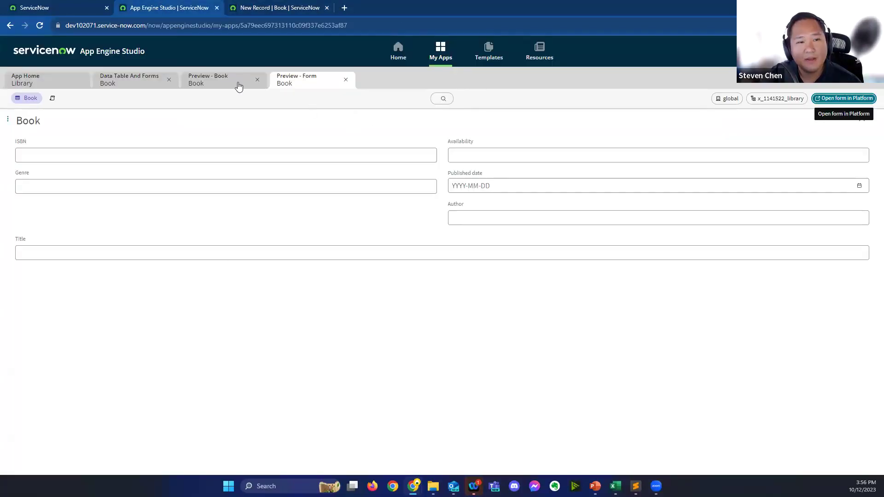
- Close the Book table preview, the form preview and the Book table editor to get back to the Library app home
click(256, 82)
click(259, 81)
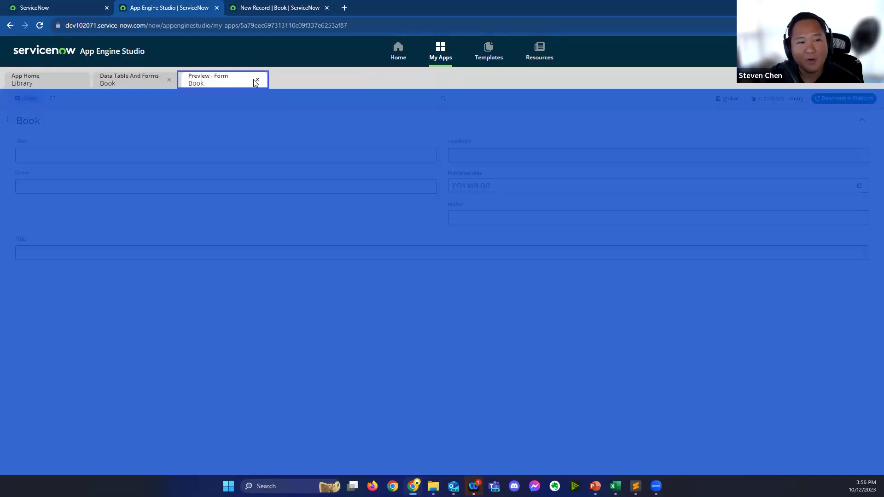
click(258, 81)
click(169, 81)
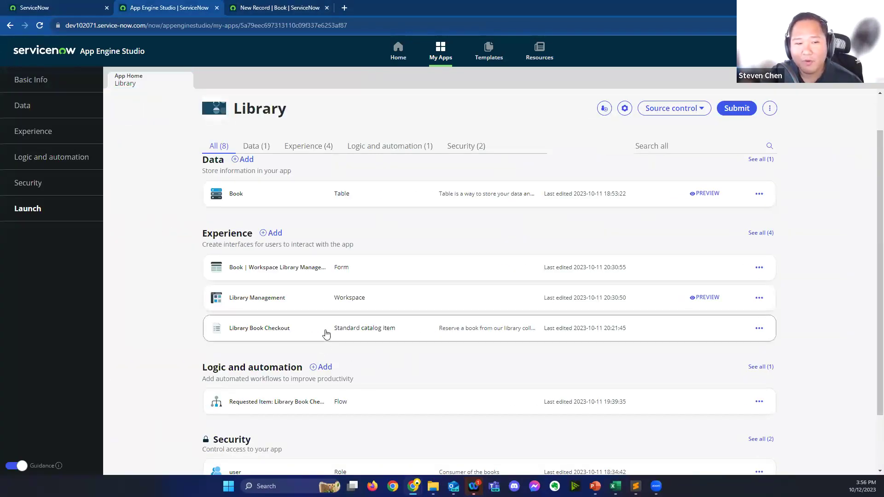
- Begin adding a standard catalog item experience to the Library app
click(272, 234)
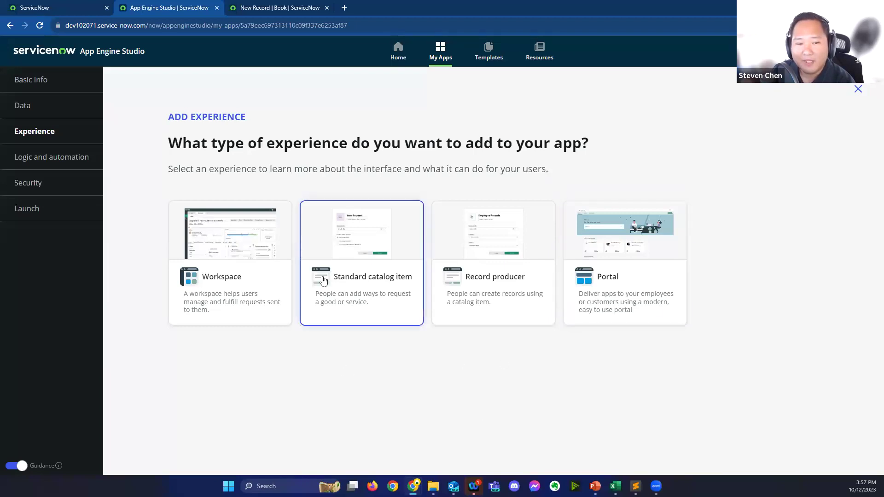
click(352, 289)
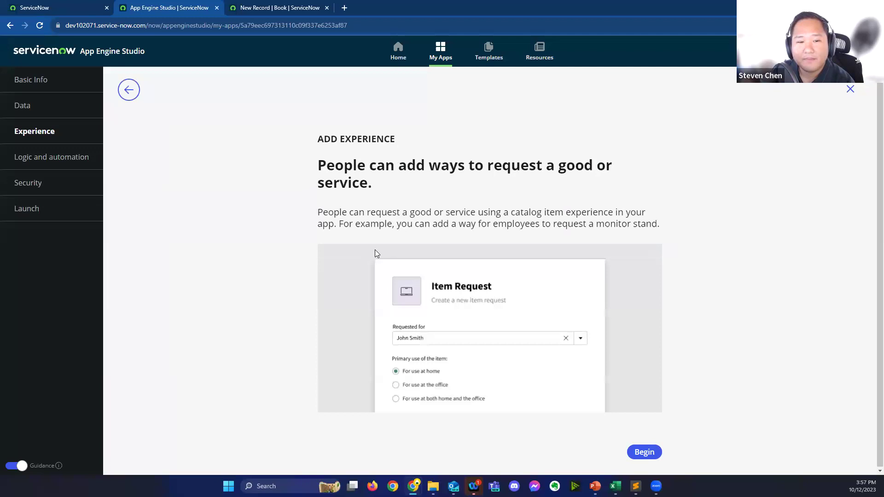
click(650, 453)
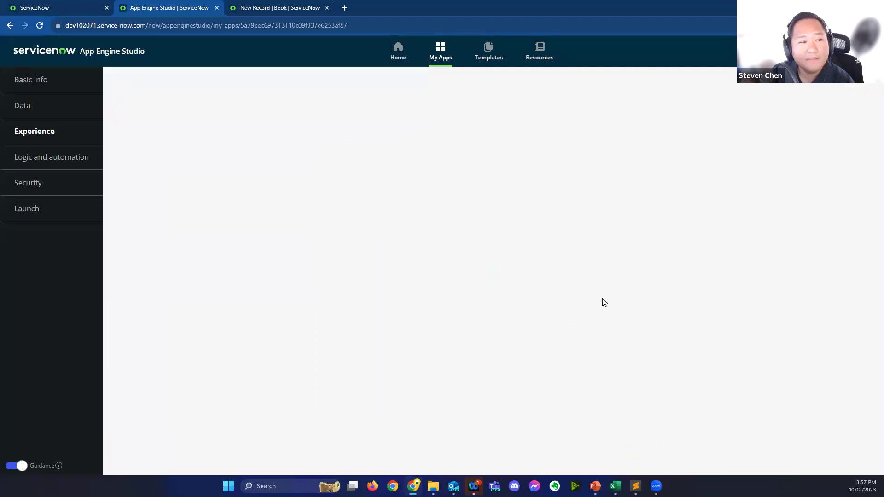
- Create the catalog item Library Book Checkout V2 with the short description "Reserve a book from our library collection"
click(458, 233)
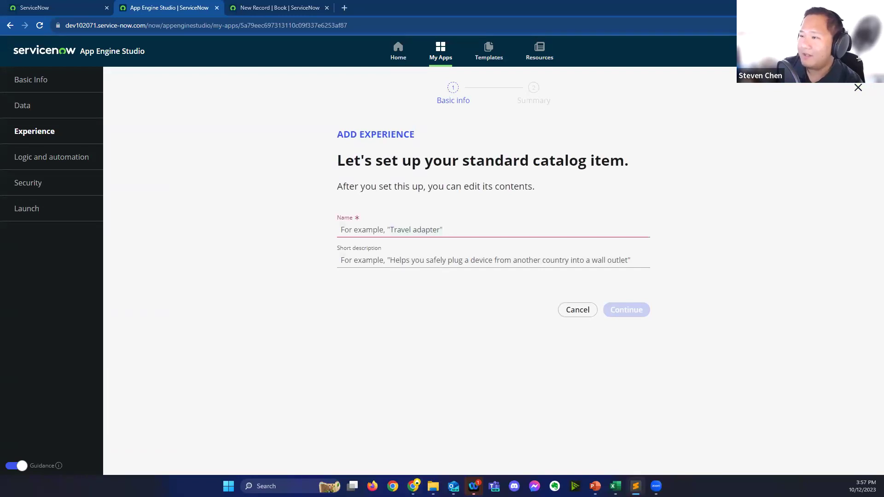
click(496, 229)
text(Library Book Checkout)
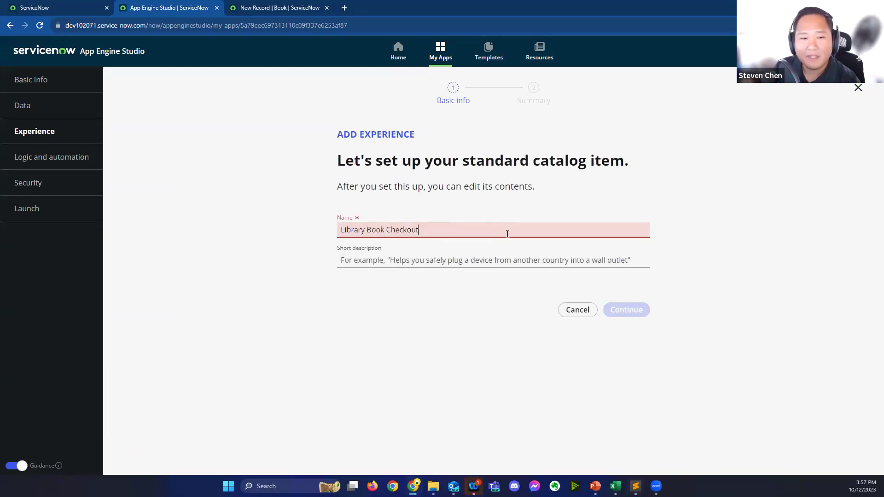
text(V2)
click(869, 200)
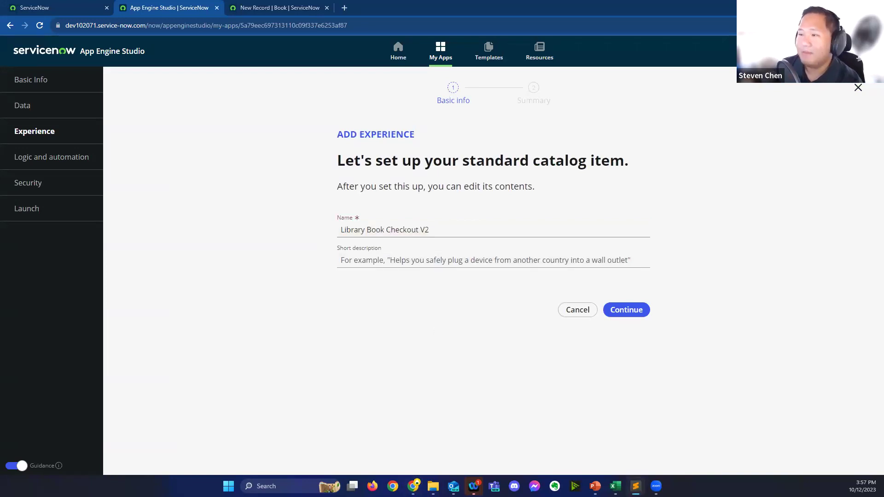
click(484, 261)
text(Reserve a book from our library collection)
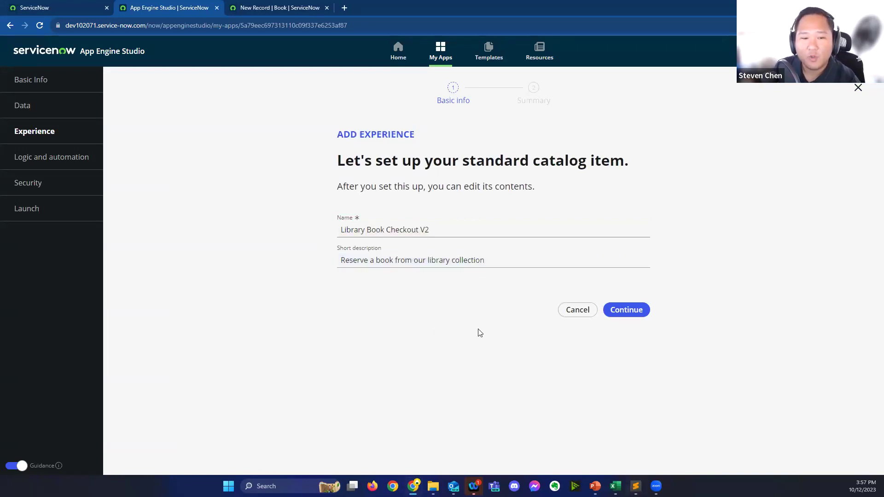
click(629, 311)
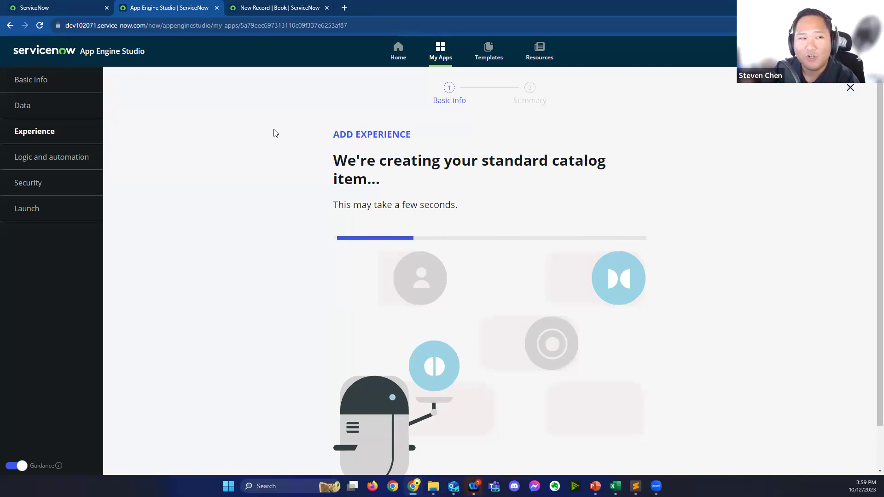
- Leave the catalog item creation screen and open the existing Library Book Checkout catalog item from the full list of experiences
click(851, 90)
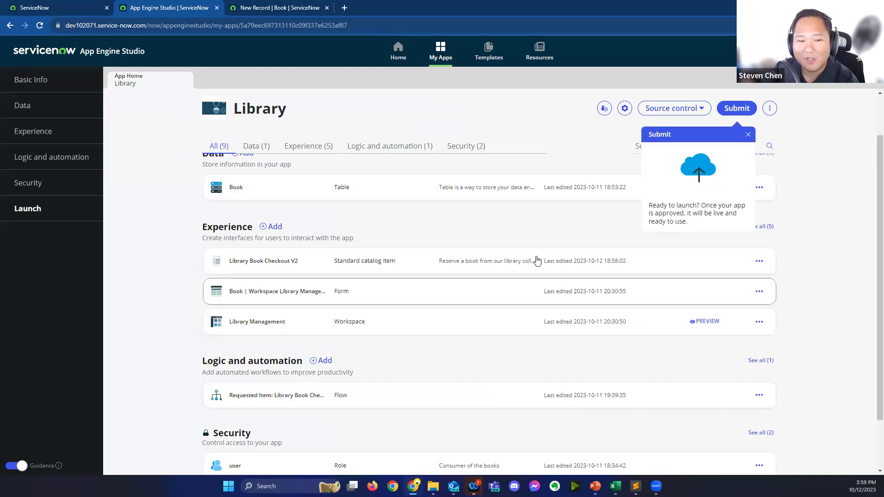
click(748, 134)
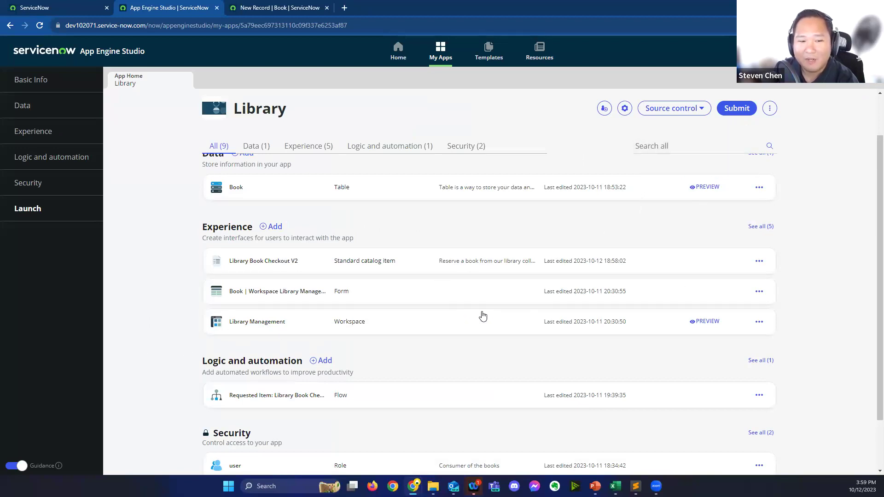
click(761, 226)
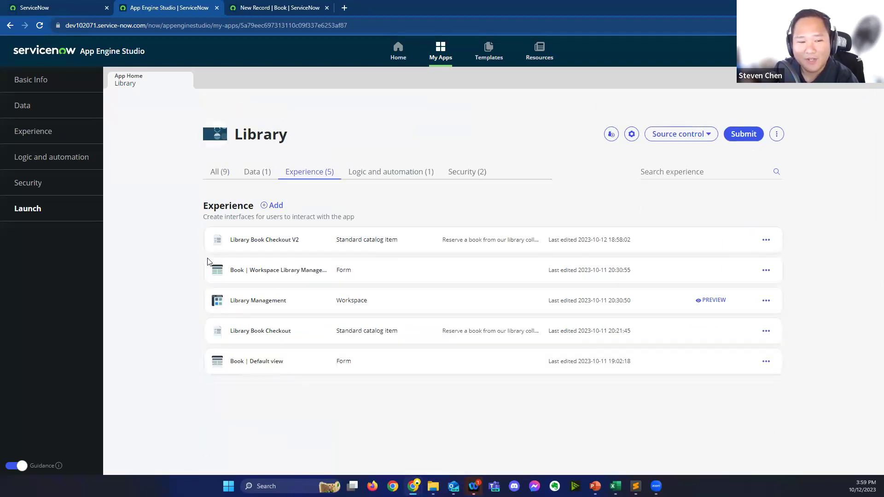
click(244, 335)
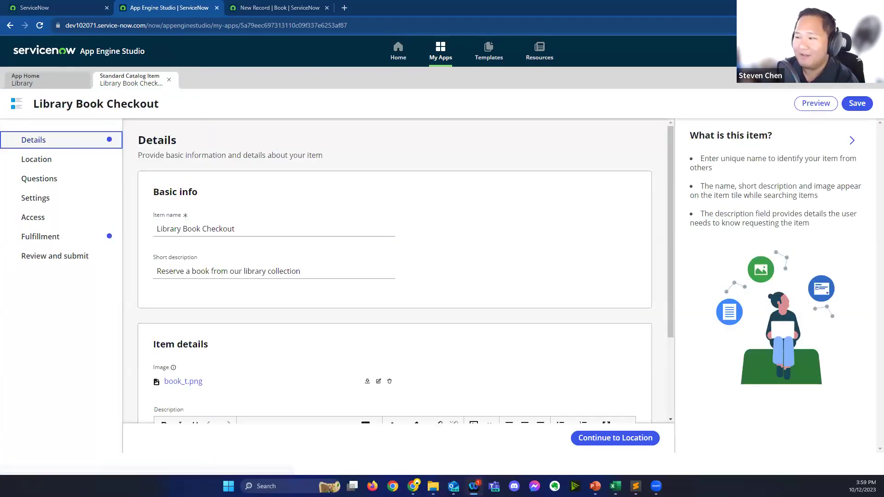
- Examine the catalog item's name, short description, image and description, and the catalog and category where it is located
scroll(386, 182, down, 1)
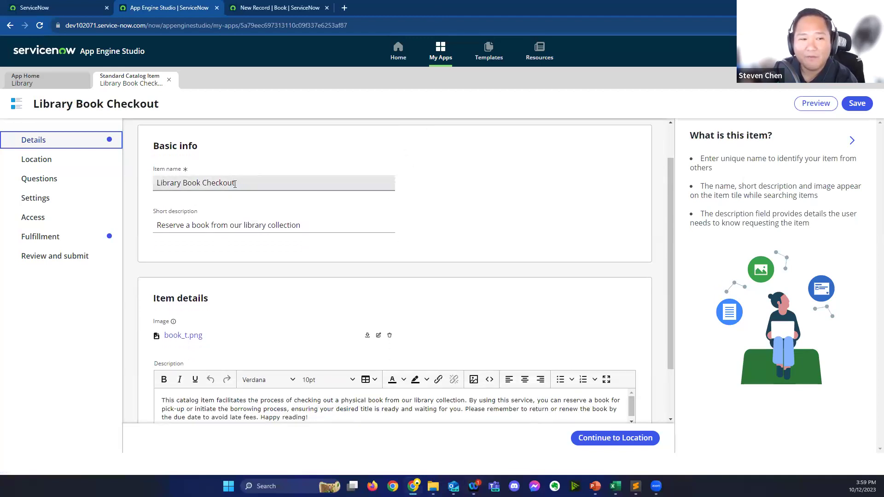
drag(238, 183, 139, 180)
click(193, 189)
drag(236, 184, 142, 193)
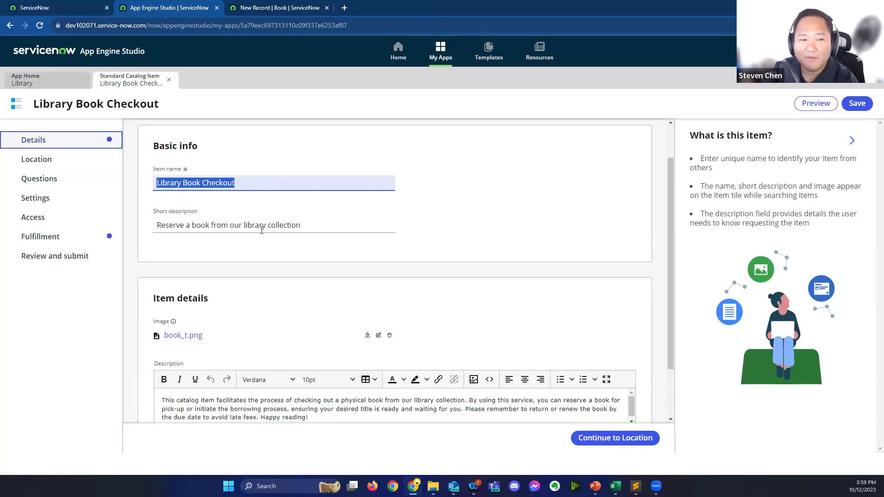
click(308, 228)
triple_click(306, 227)
scroll(313, 226, down, 2)
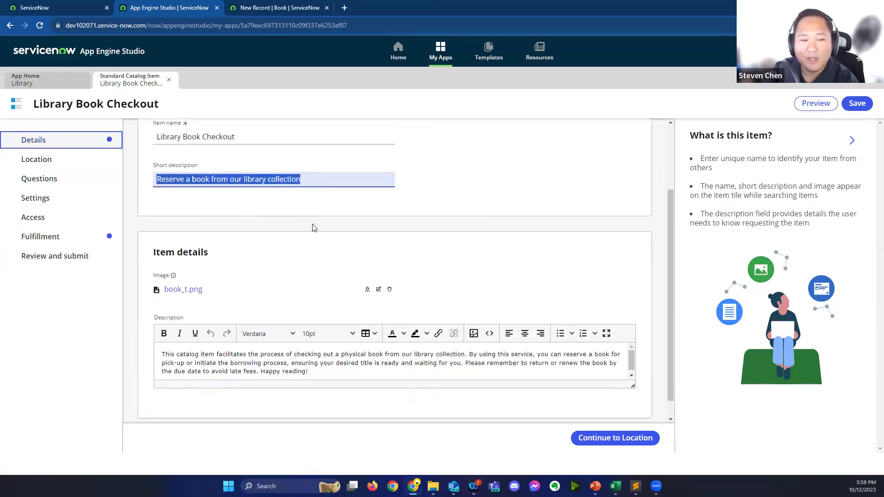
drag(329, 349, 129, 328)
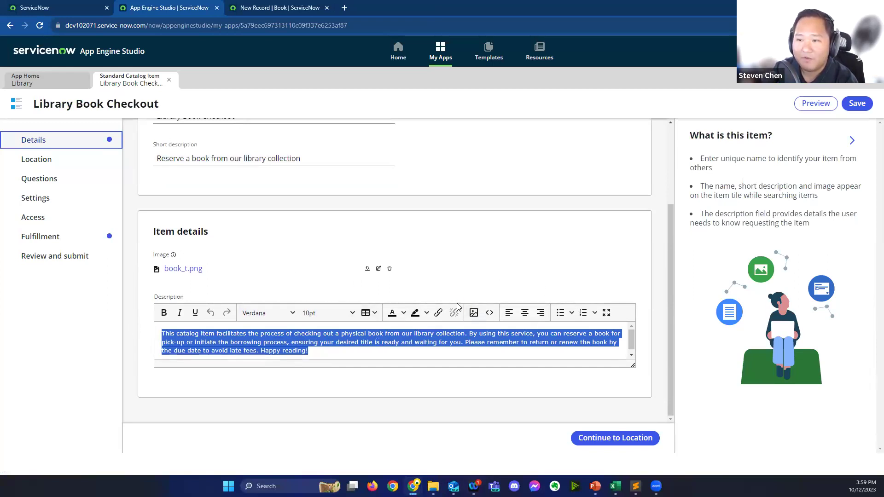
drag(211, 276, 159, 269)
click(213, 269)
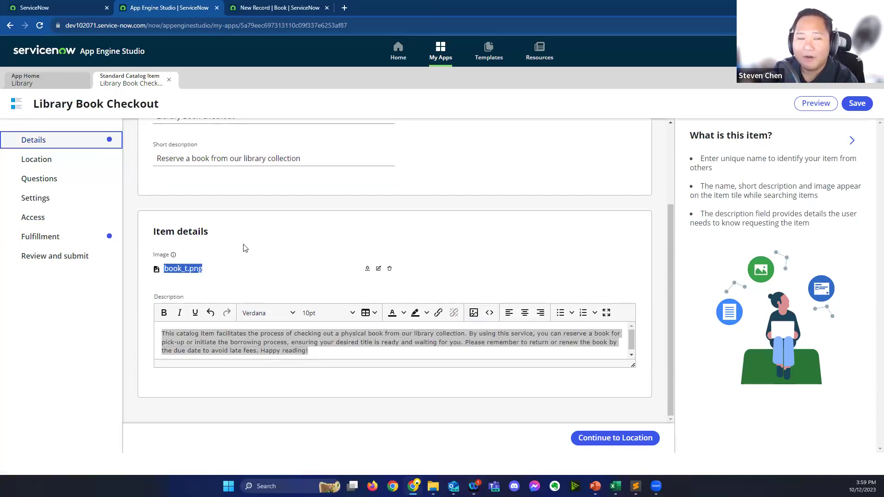
click(199, 282)
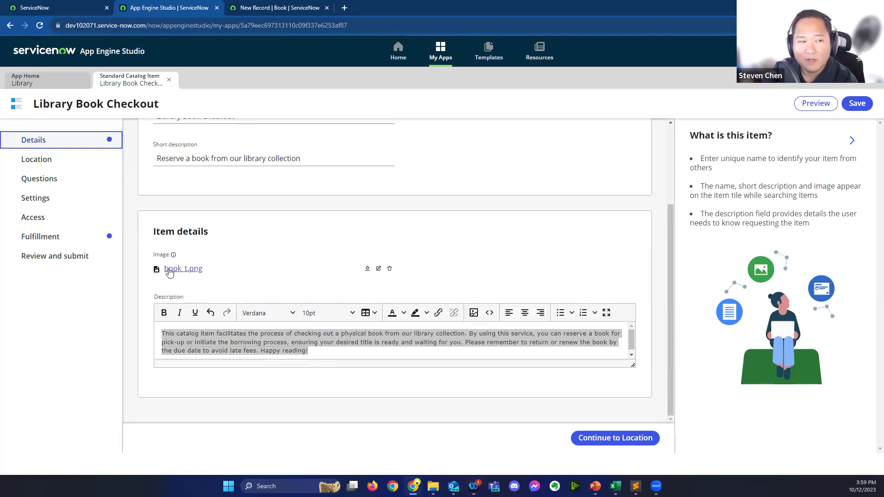
click(42, 157)
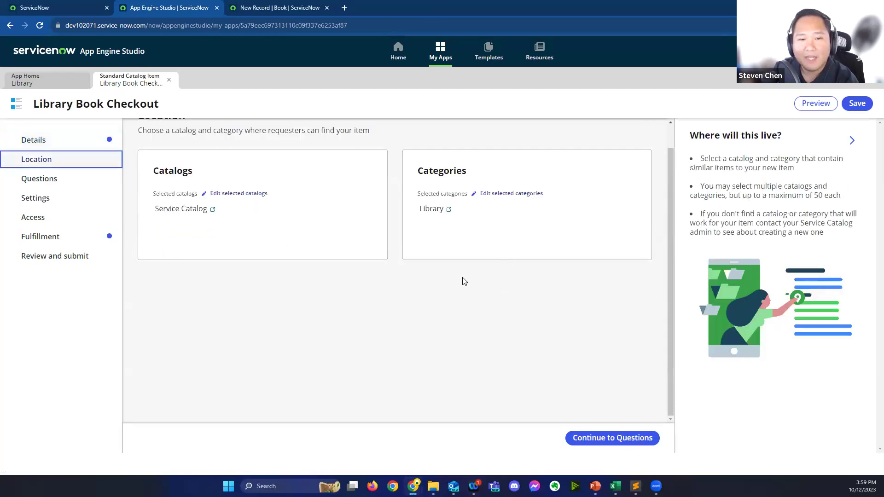
scroll(379, 165, up, 1)
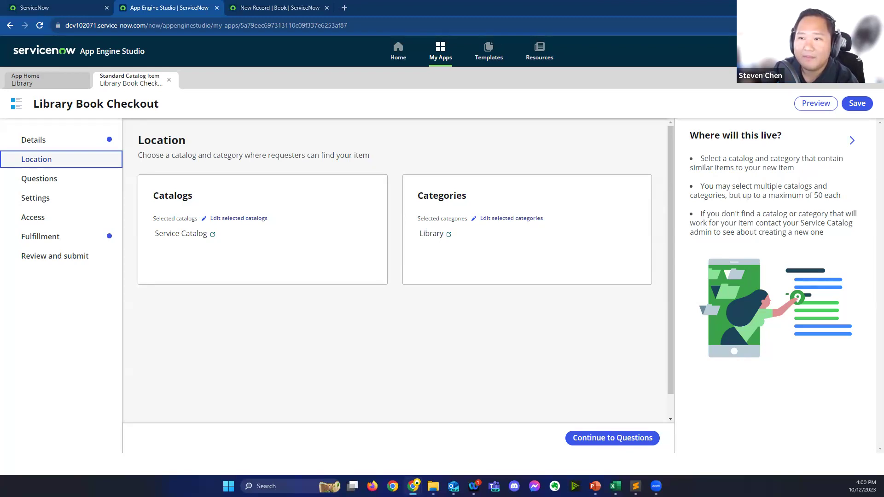
- Change the label of the item's Book question to "What book would you like to check out?"
click(37, 181)
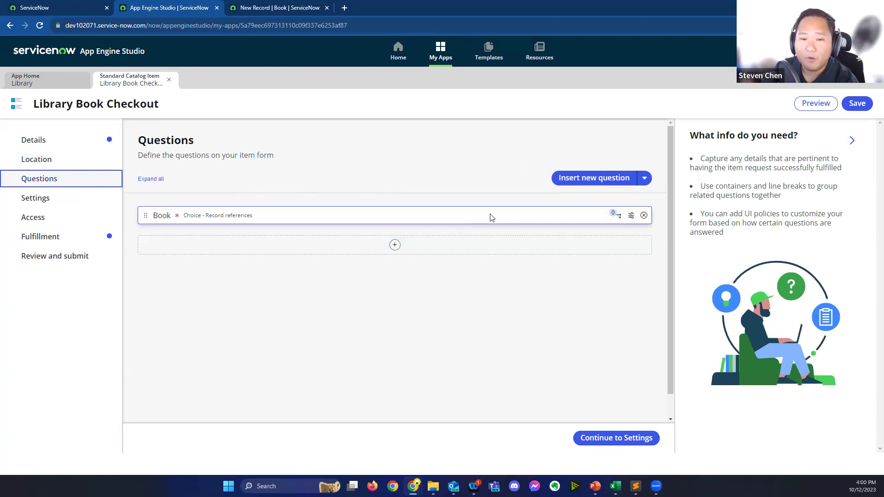
click(630, 216)
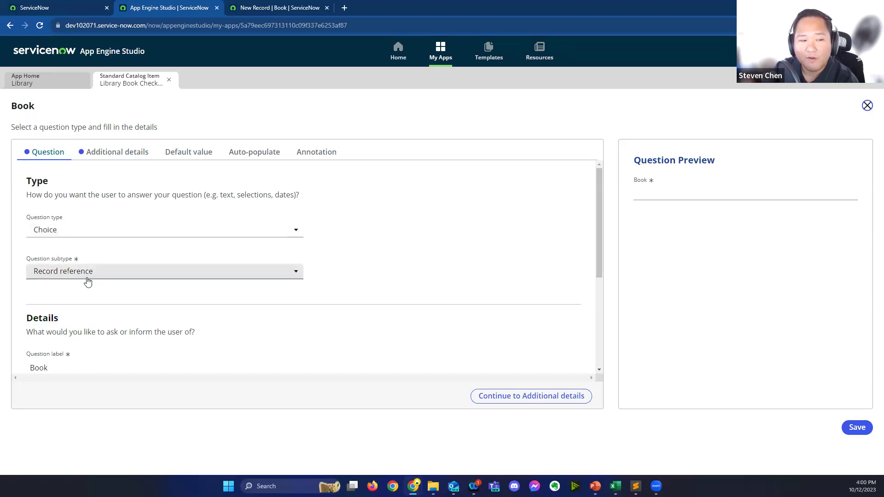
scroll(87, 282, down, 3)
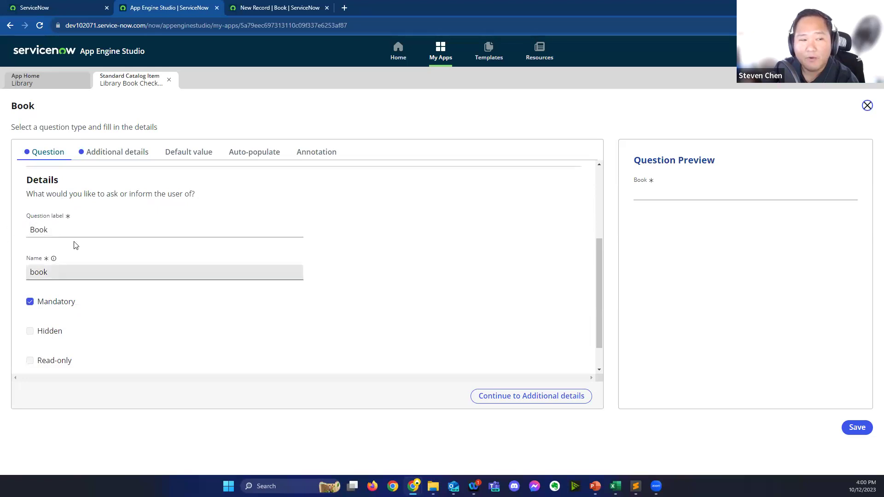
double_click(58, 226)
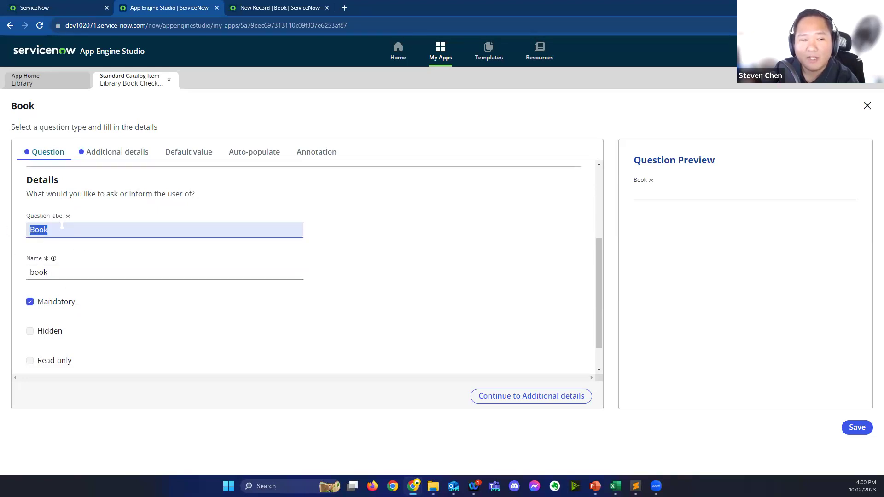
text(Wha)
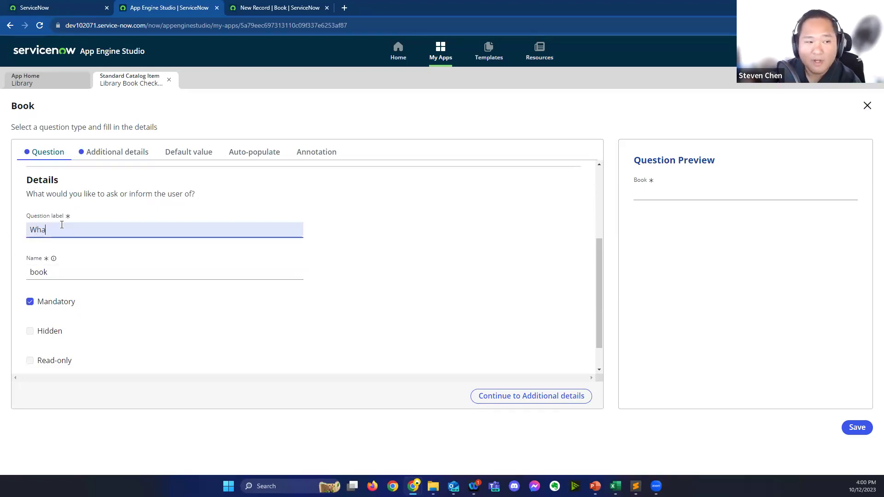
text(t book would you like to check out?)
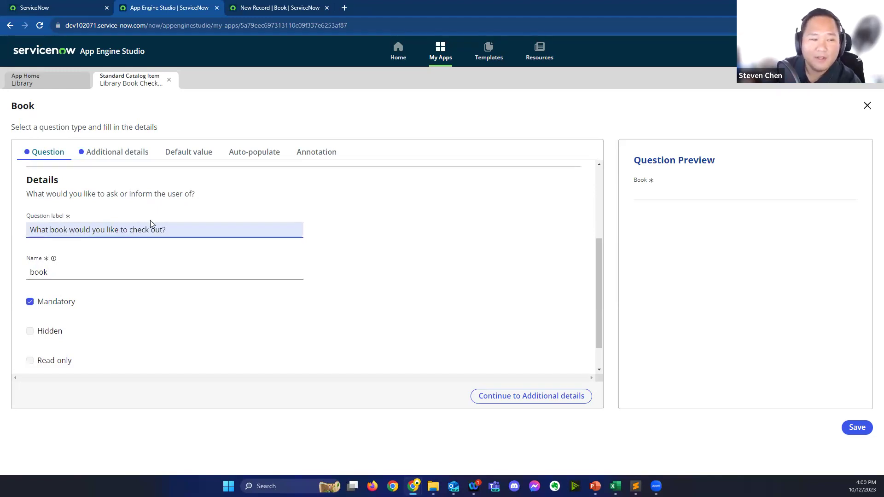
click(526, 213)
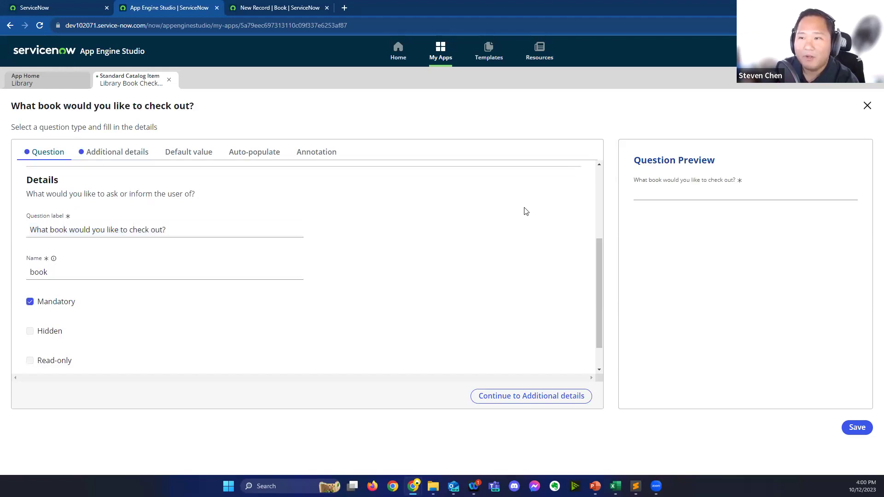
scroll(368, 210, down, 1)
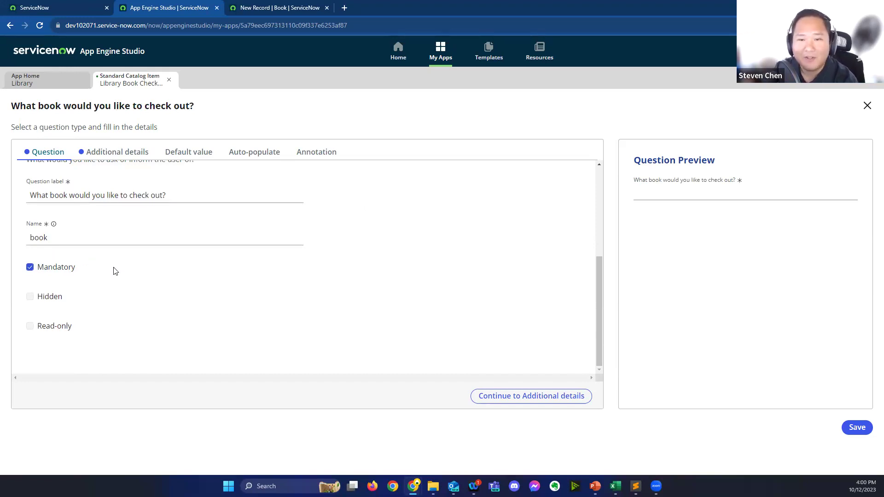
- Check the question's source table and availability filter condition in its additional details, and save the question
click(123, 153)
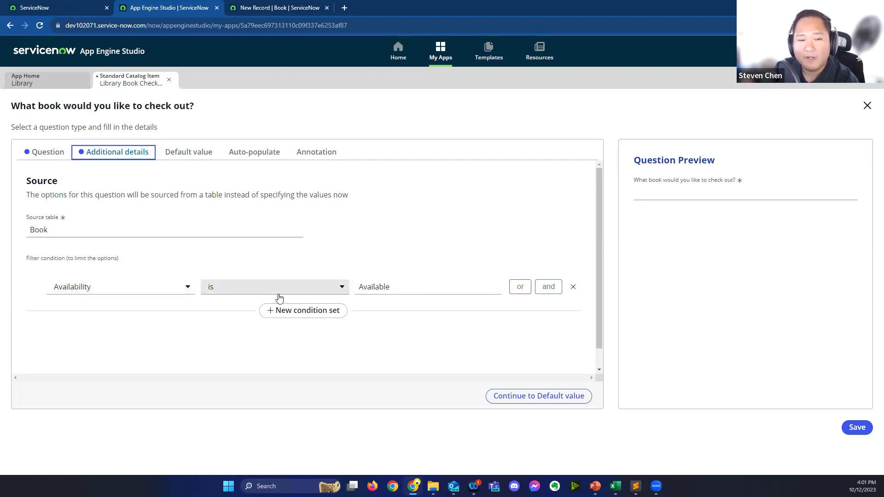
double_click(373, 287)
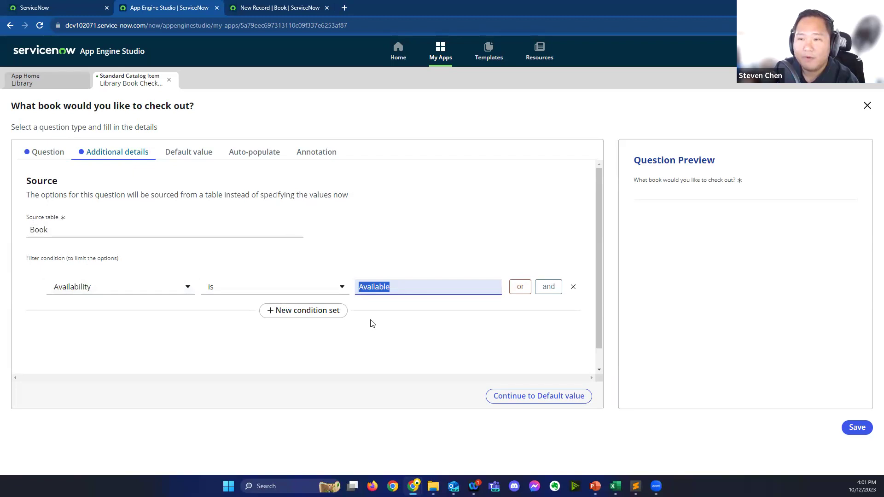
click(400, 270)
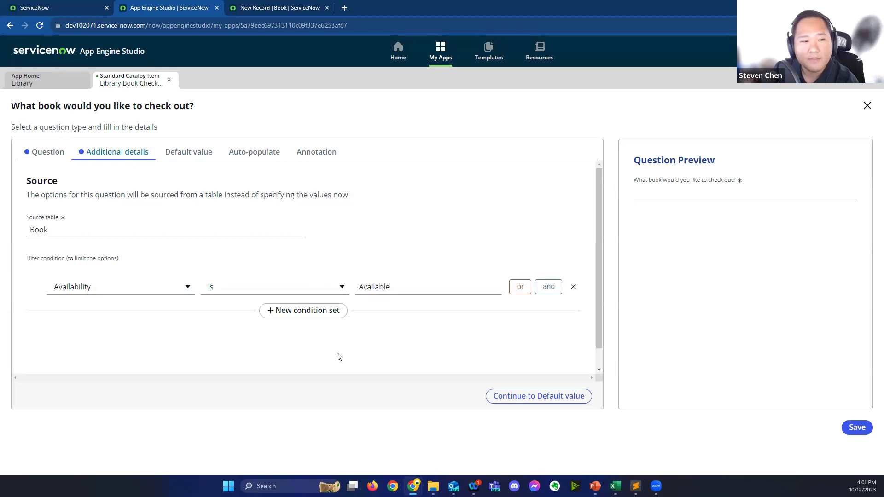
click(853, 435)
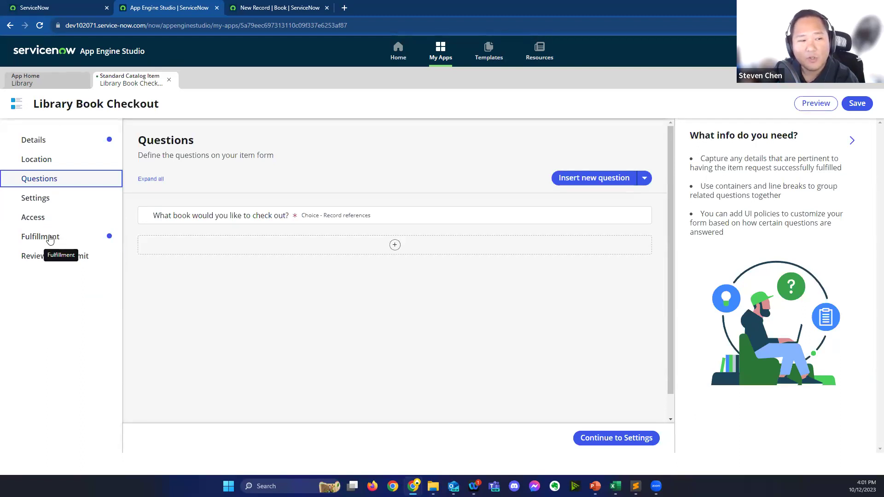
- Examine the process engine choices for the item's fulfillment and keep Flow Designer flow selected
click(55, 237)
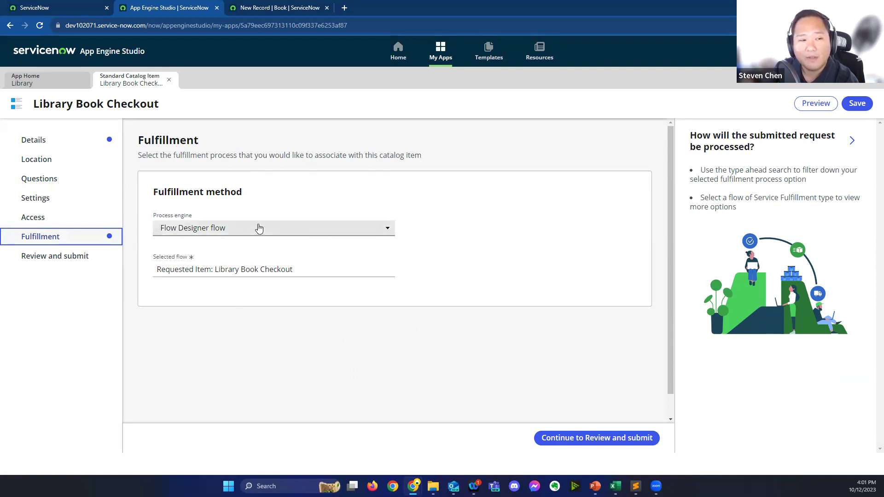
click(283, 230)
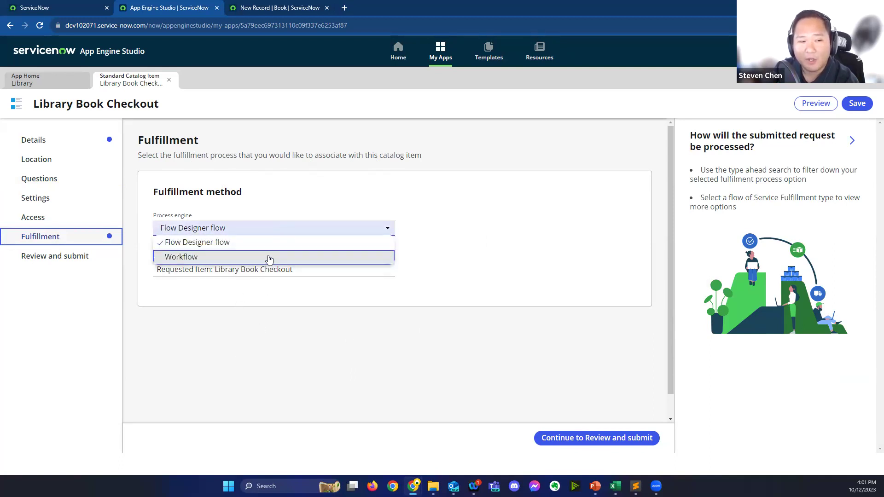
click(241, 244)
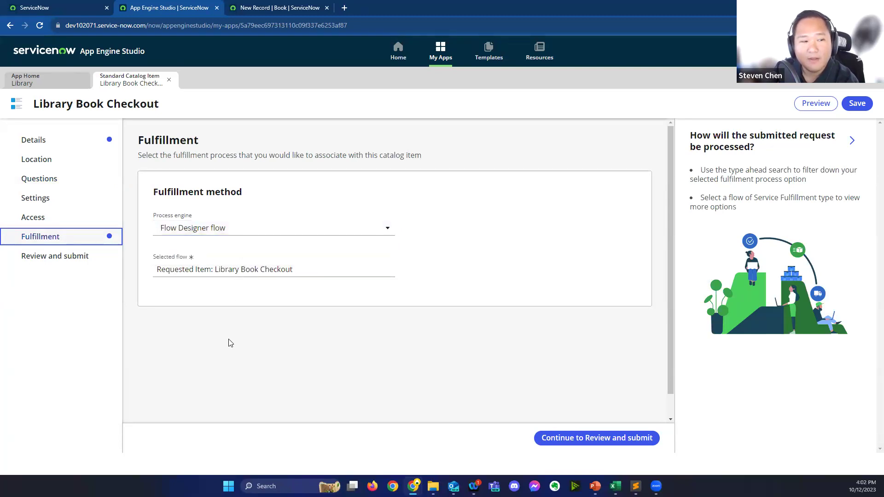
- Review the catalog item's summary, submit the item and return to the Library app home
click(582, 438)
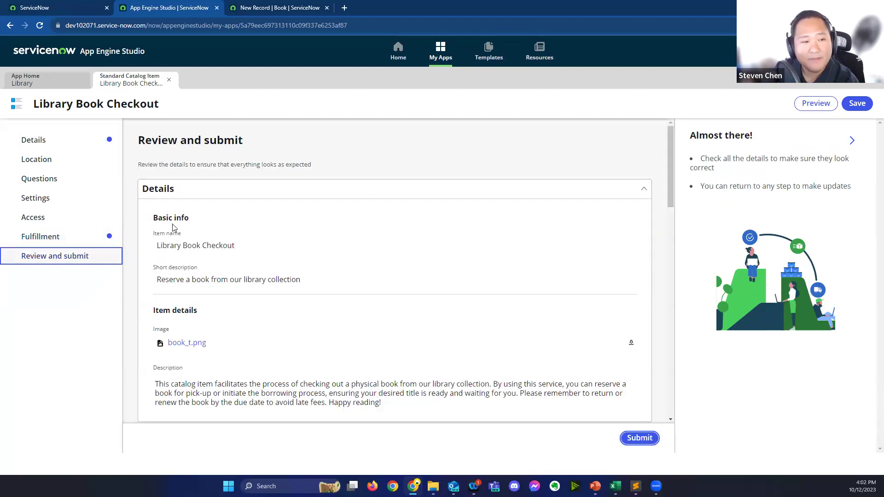
scroll(364, 238, down, 15)
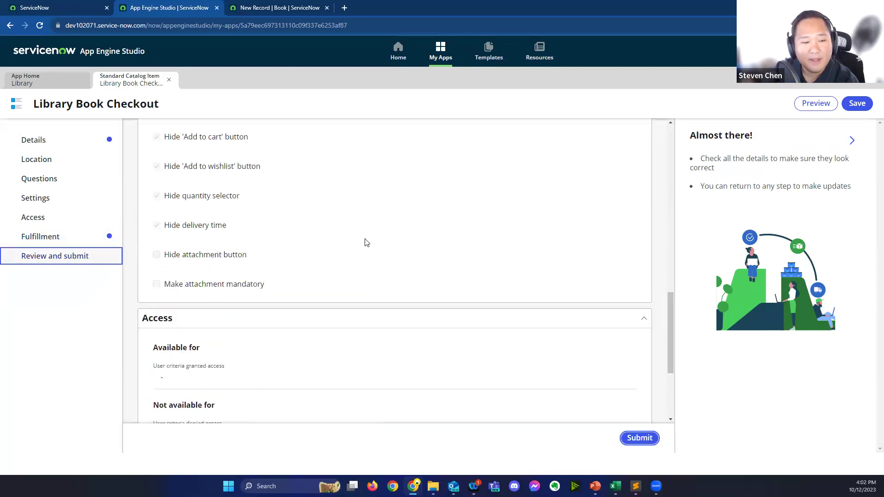
click(638, 439)
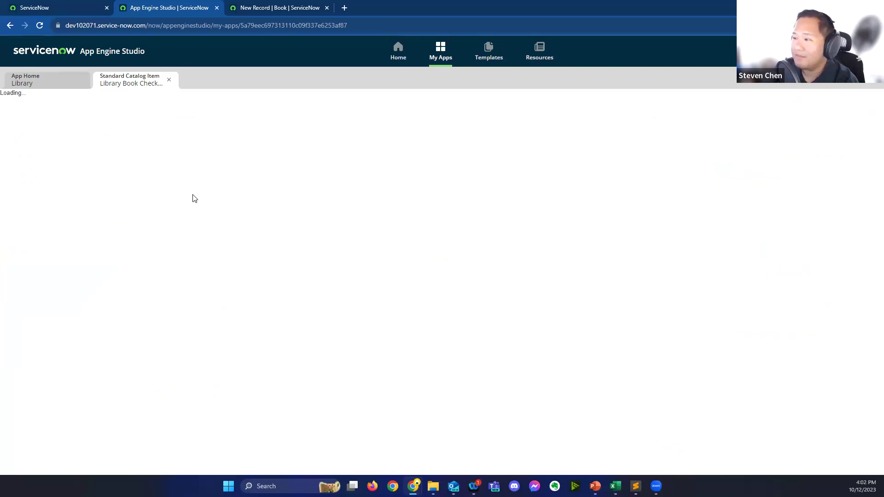
click(411, 389)
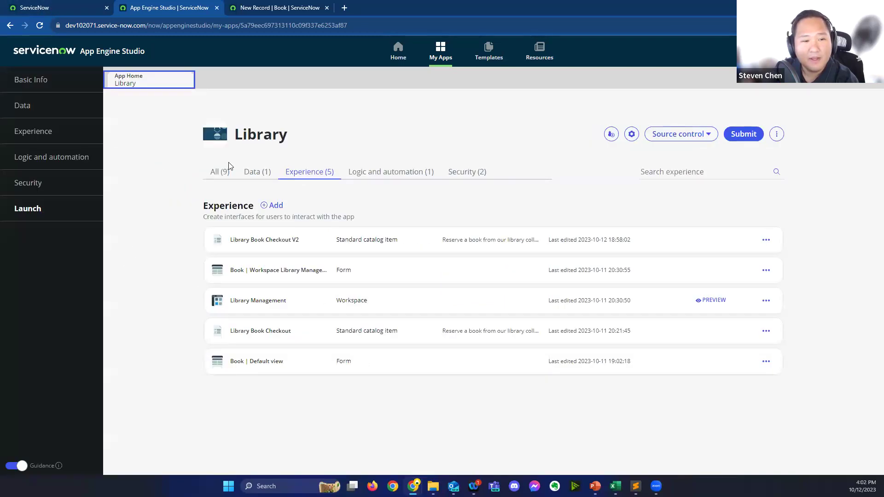
- Open the Requested Item: Library Book Checkout flow from the Library app's full contents and inspect its name
click(227, 169)
scroll(239, 227, down, 3)
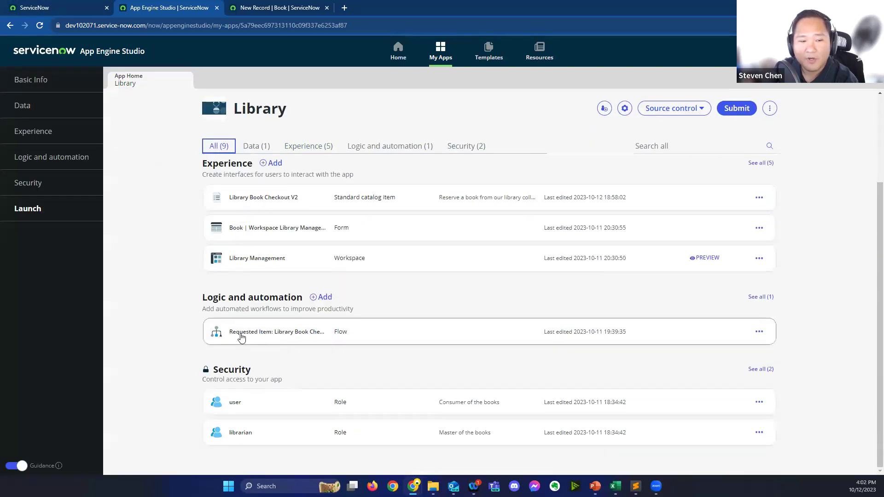
click(287, 337)
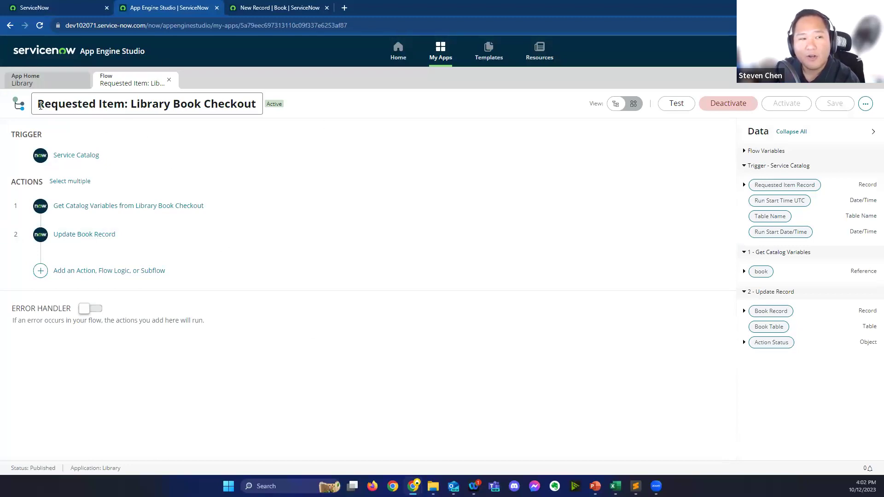
drag(41, 105, 310, 115)
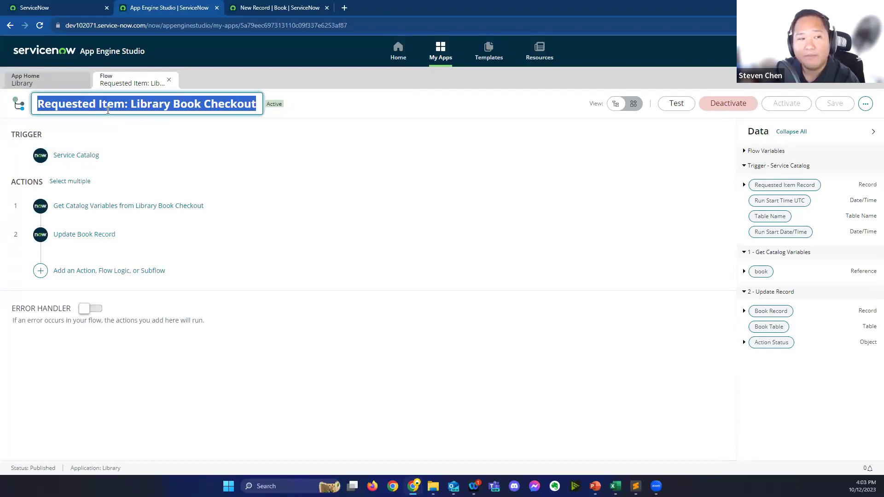
drag(126, 107, 32, 109)
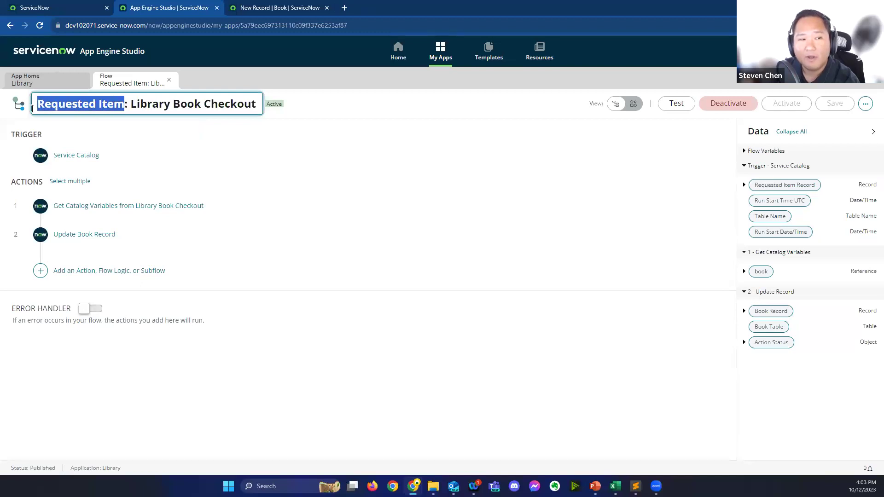
- Examine the flow's name and the record, scheduled and application trigger types offered for its Service Catalog trigger
click(133, 109)
drag(133, 109, 300, 112)
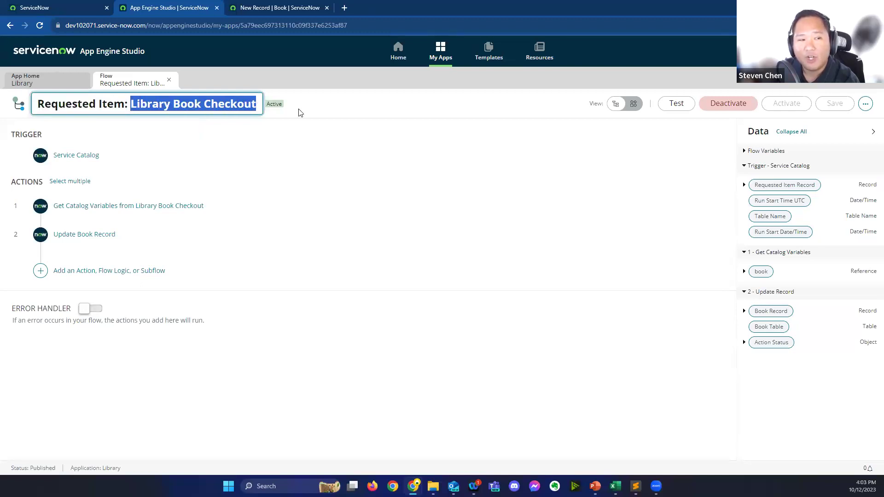
click(144, 162)
click(219, 178)
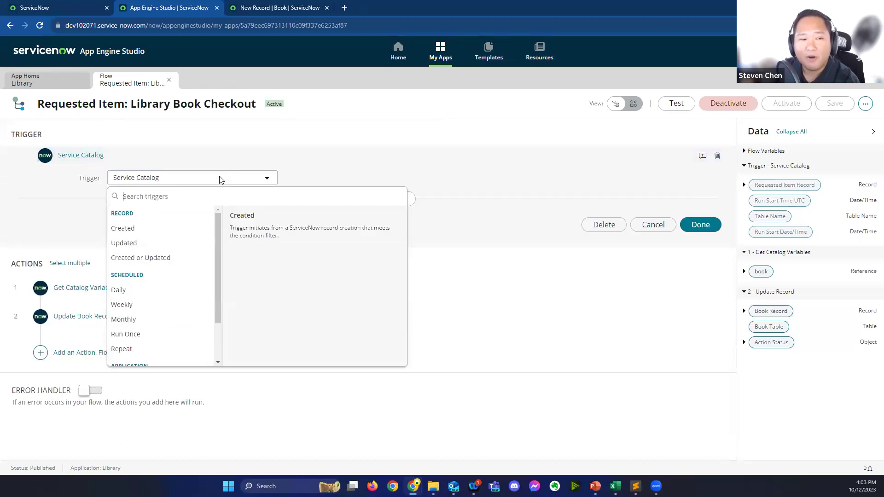
scroll(200, 285, down, 2)
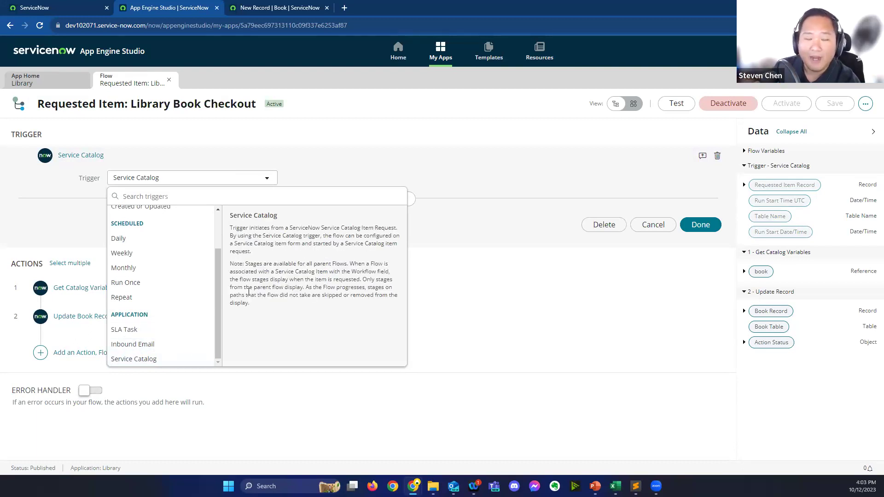
scroll(154, 229, up, 2)
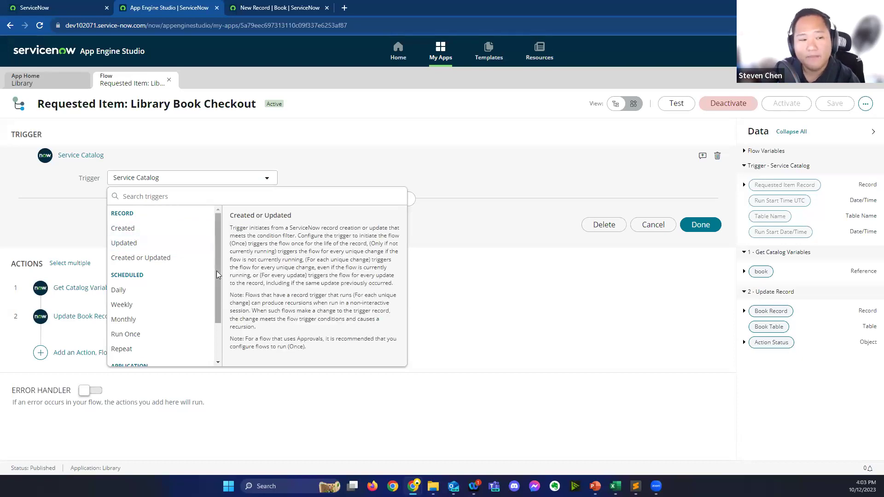
scroll(196, 270, down, 1)
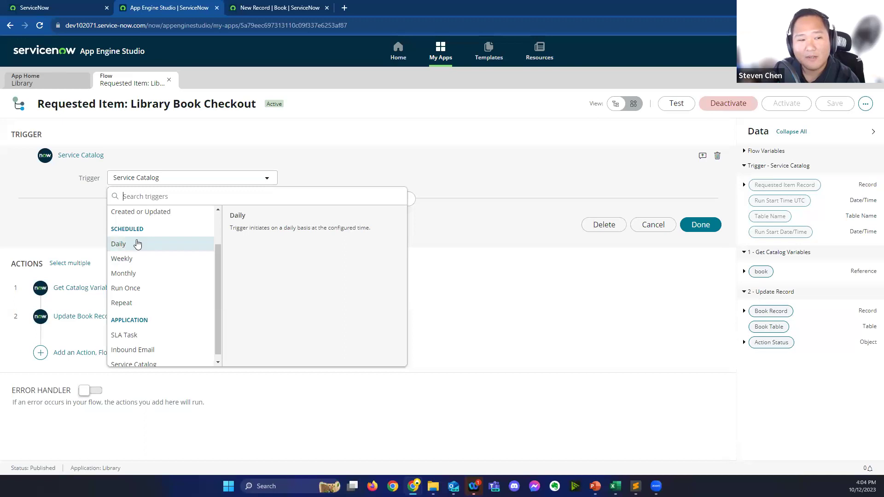
click(193, 172)
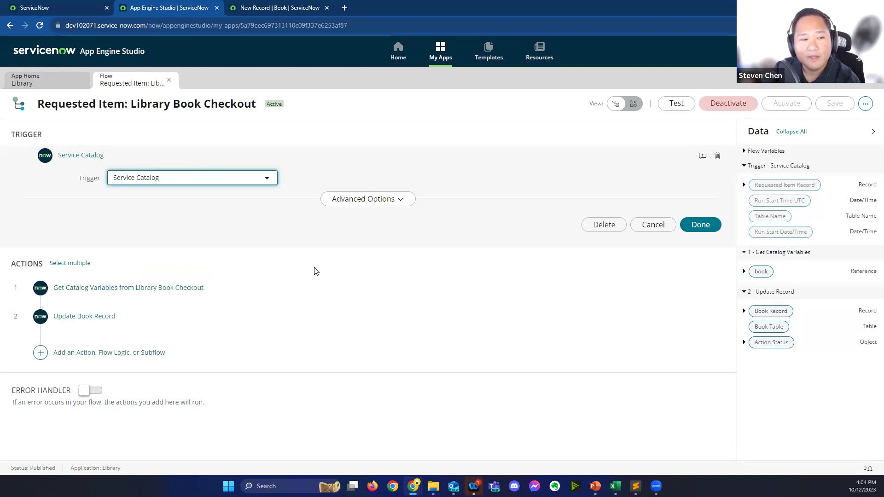
- Inspect the Get Catalog Variables action's submitted request, template catalog item and selected book variable
click(251, 291)
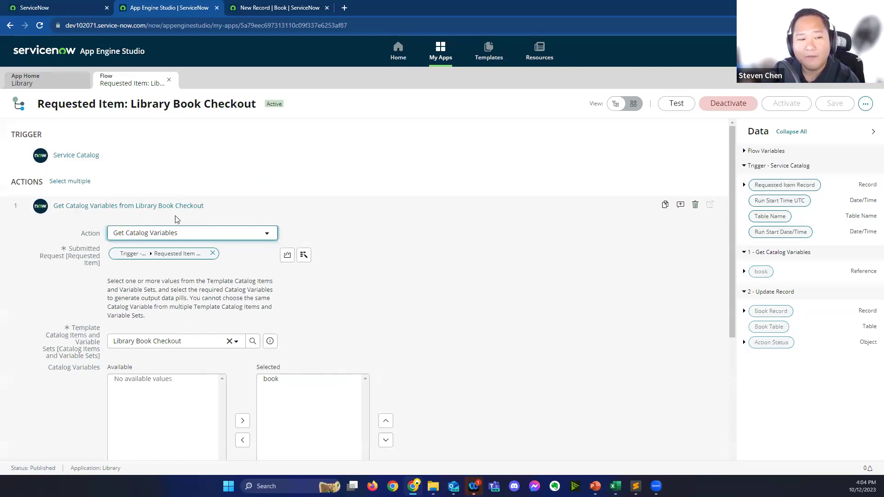
scroll(176, 221, down, 2)
click(269, 287)
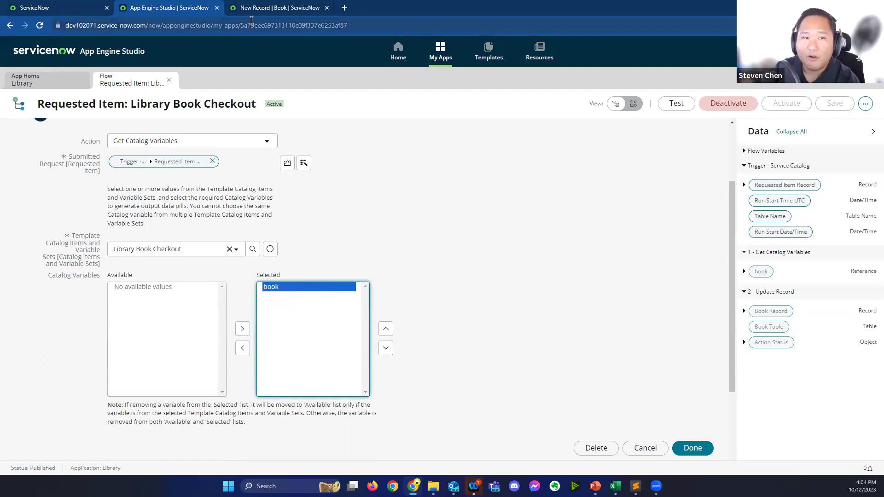
- Open the instance's Service Portal at /sp in place of the new Book record and bring up the Library Book Checkout item
click(276, 11)
drag(155, 26, 704, 60)
text(sp)
key(Return)
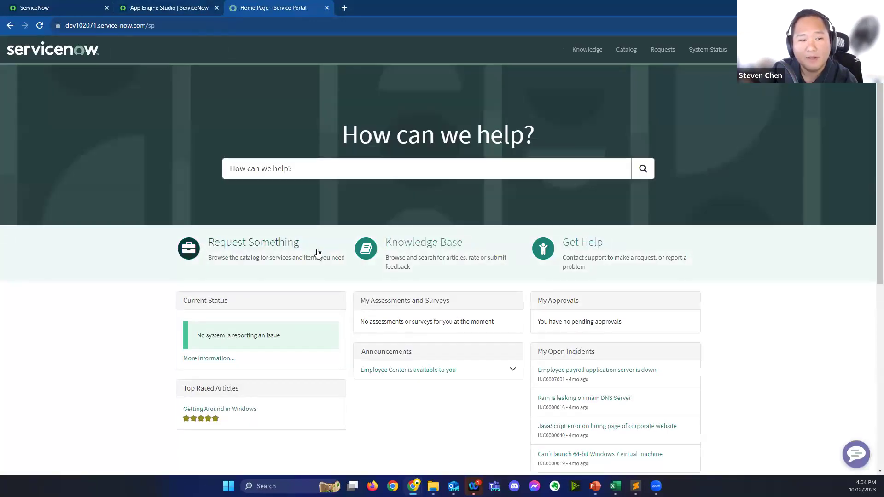
click(284, 252)
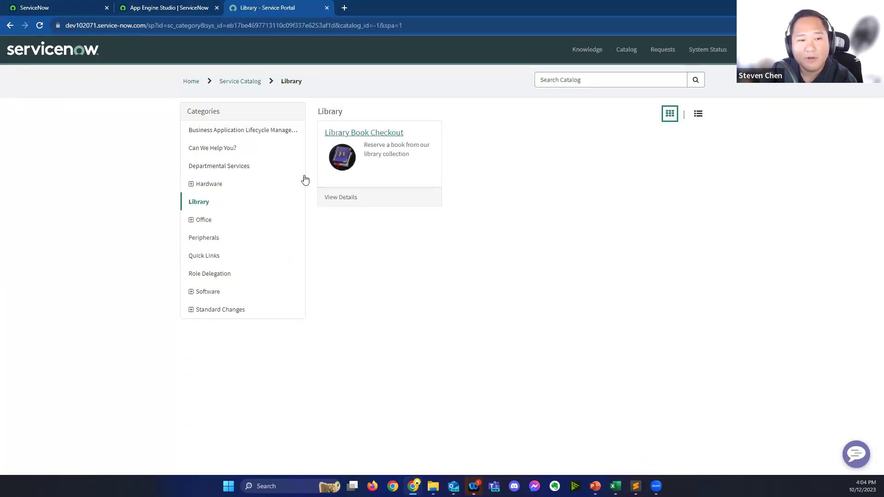
click(380, 137)
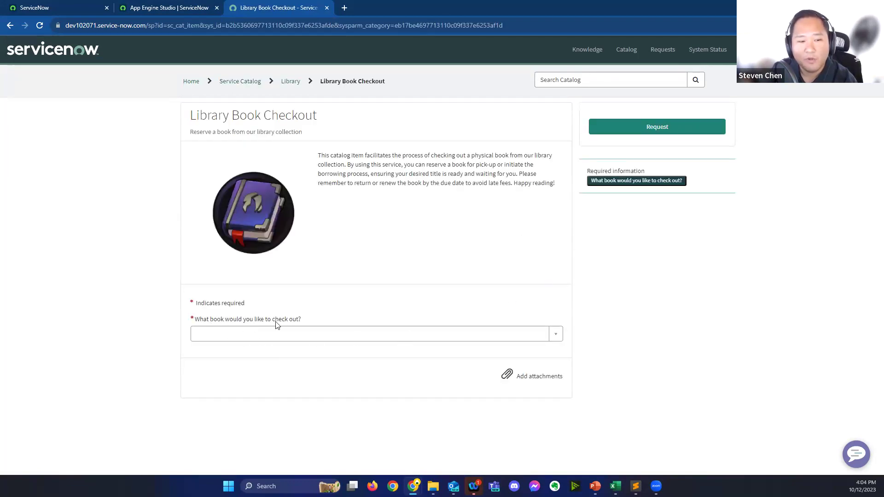
- Return to the flow in App Engine Studio, review the Update Book Record action's settings and check the flow's activation status
click(187, 8)
click(683, 446)
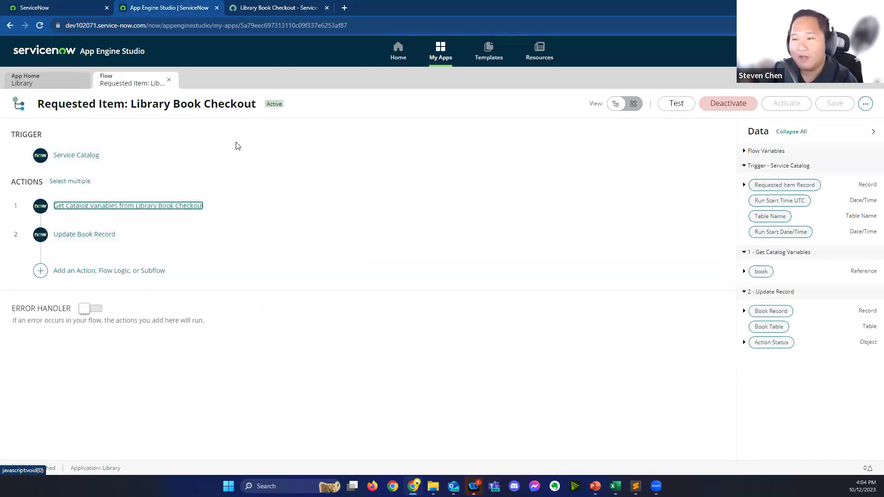
click(163, 242)
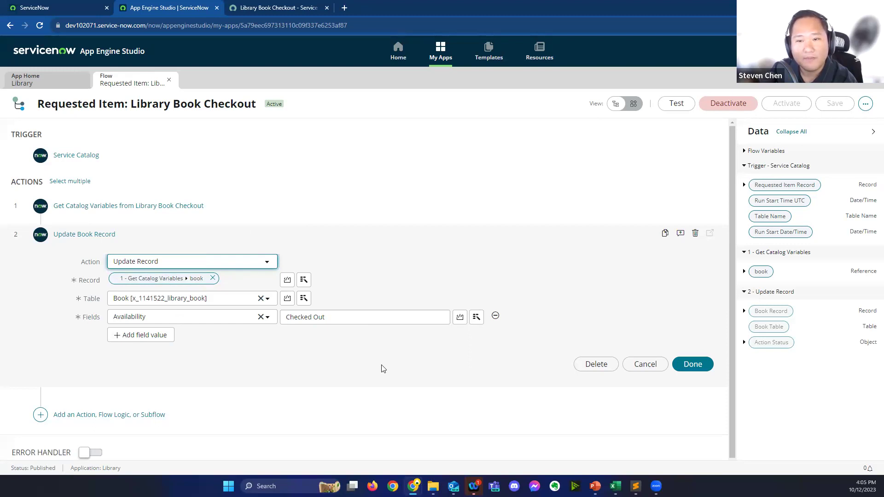
click(693, 364)
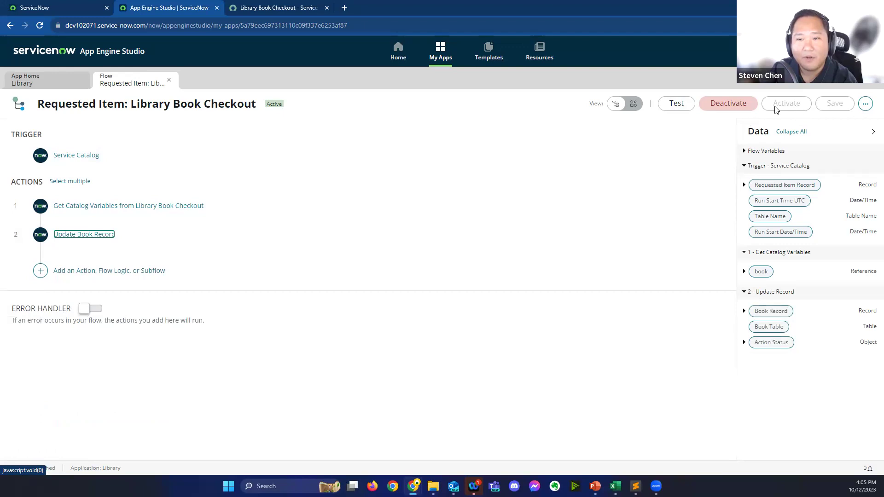
drag(296, 106, 267, 107)
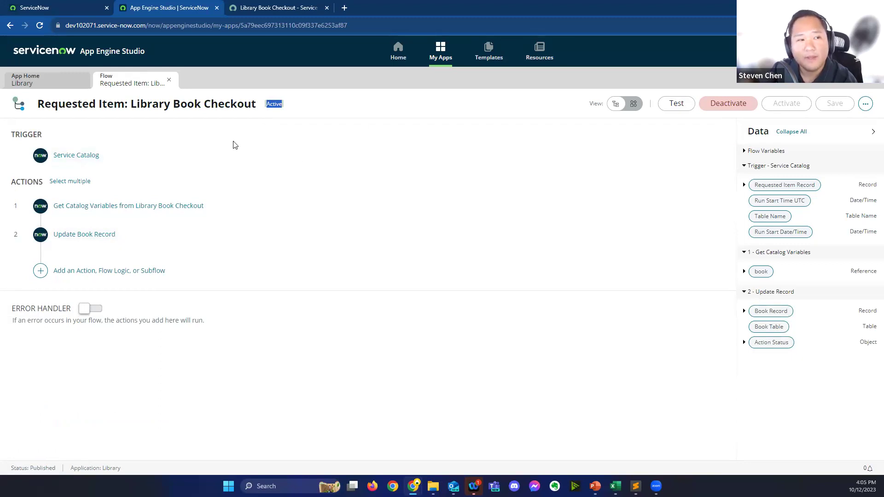
- Open the Library Management workspace from the main ServiceNow page and show its list of all books
click(68, 11)
click(197, 52)
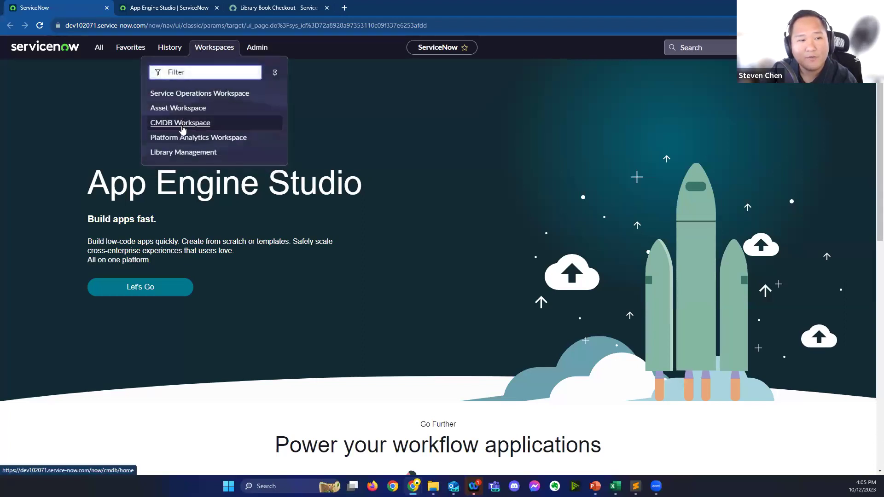
click(181, 151)
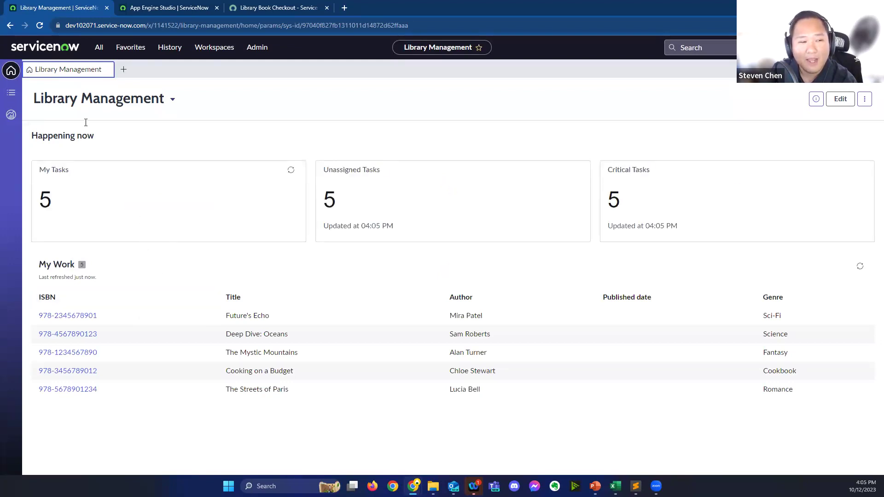
click(11, 92)
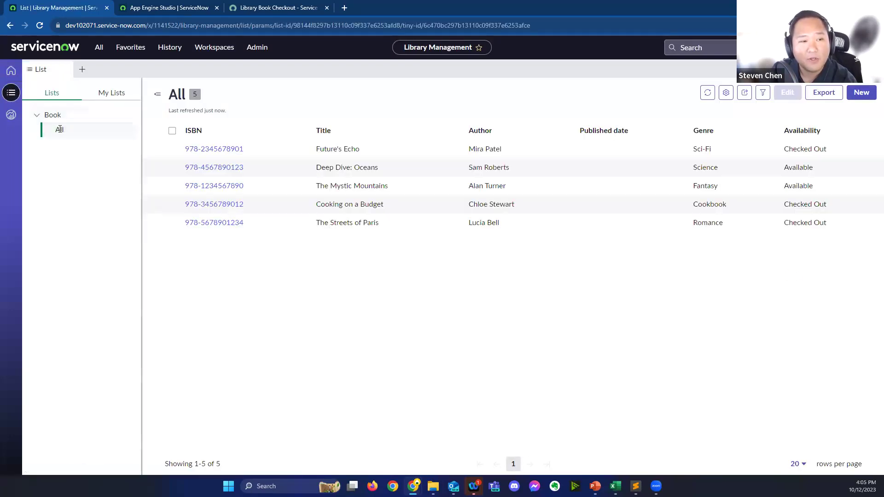
click(64, 131)
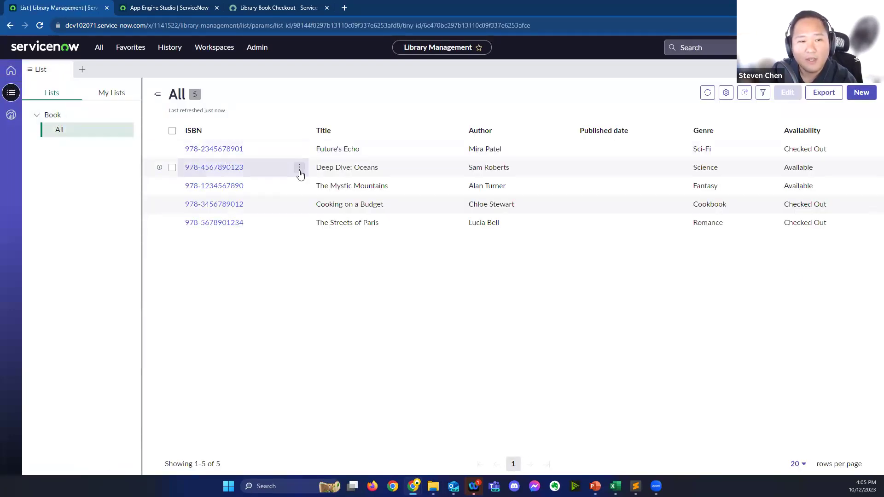
- Open the Deep Dive: Oceans book record and check its Availability value
click(213, 168)
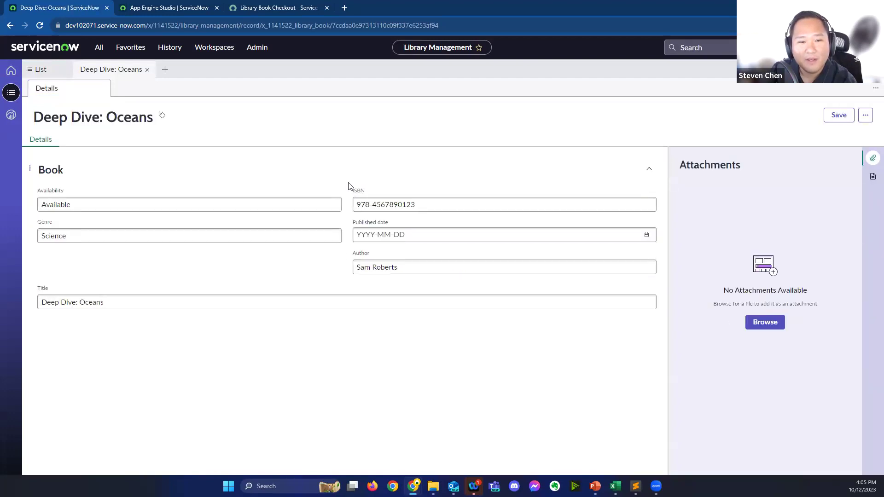
click(137, 202)
drag(140, 202, 0, 201)
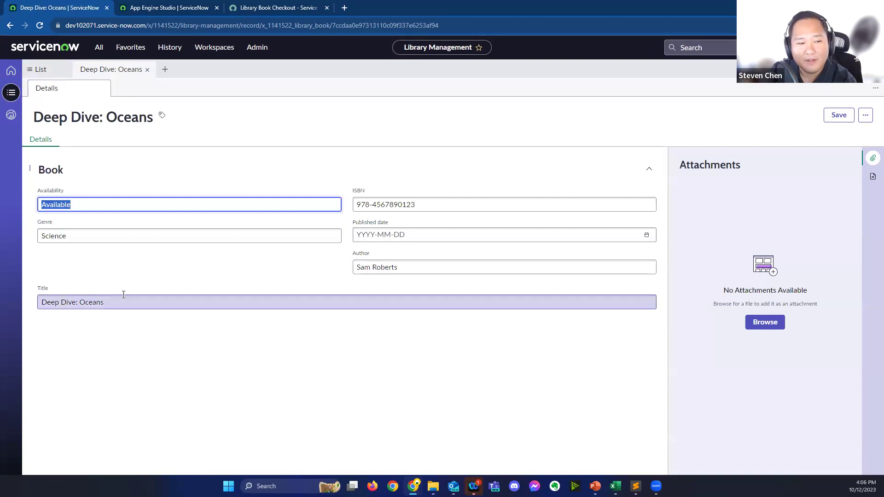
drag(123, 292, 119, 347)
click(133, 347)
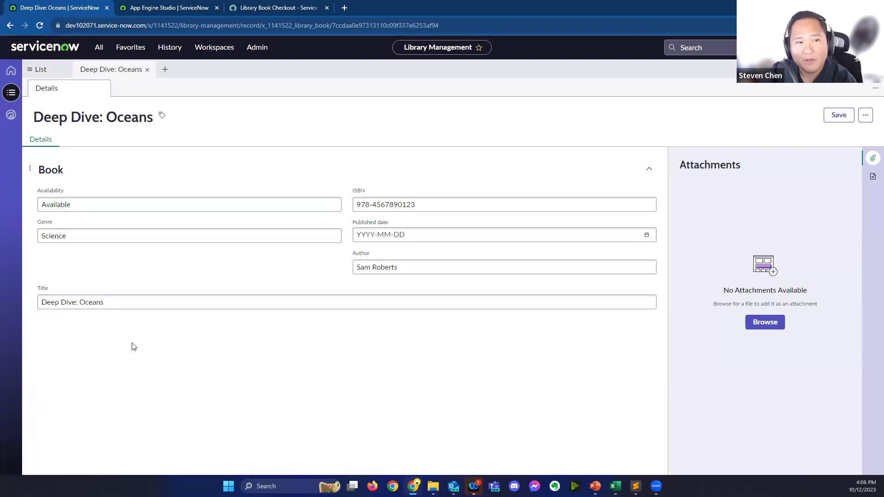
- Submit a Library Book Checkout request in the Service Portal for the book Deep Dive: Oceans, requested for System Administrator
click(265, 8)
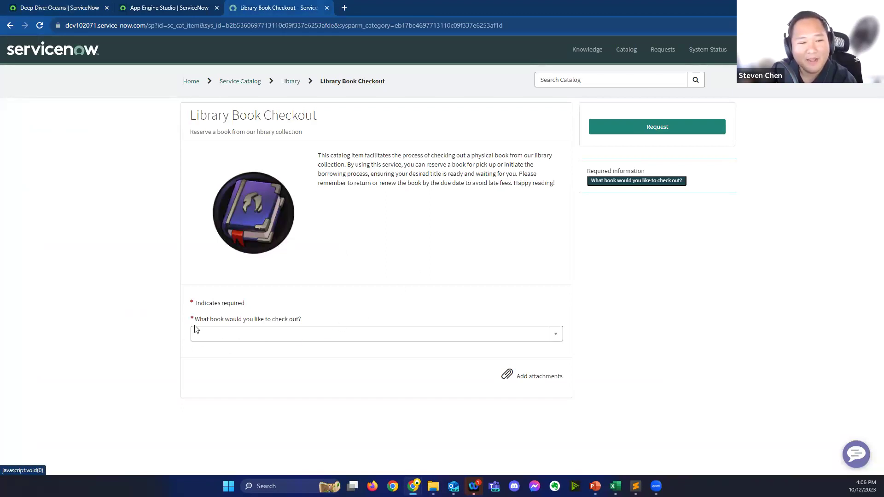
click(231, 336)
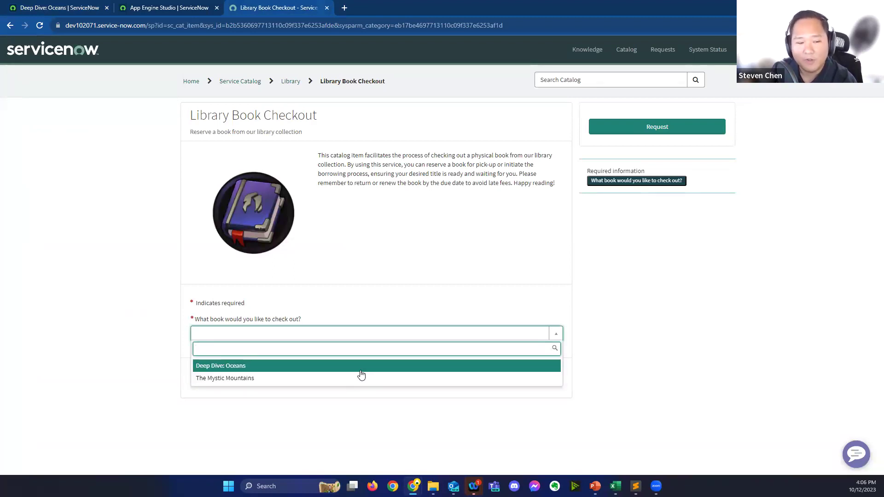
click(319, 365)
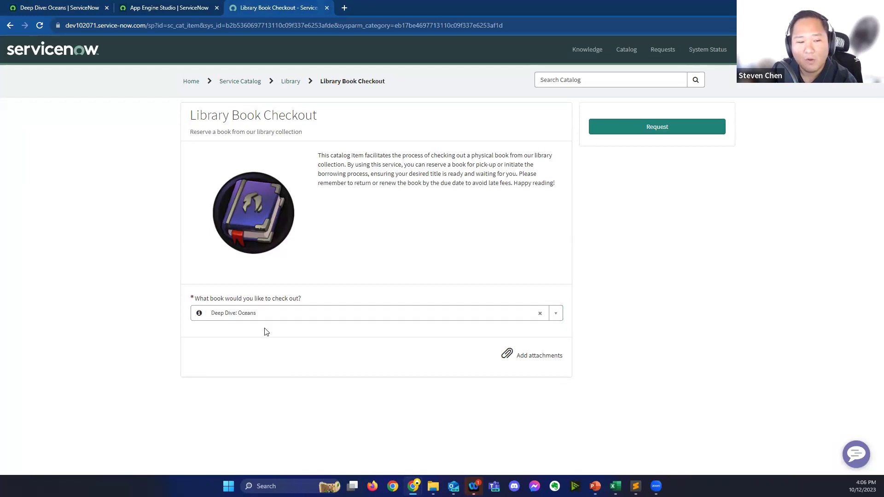
click(664, 130)
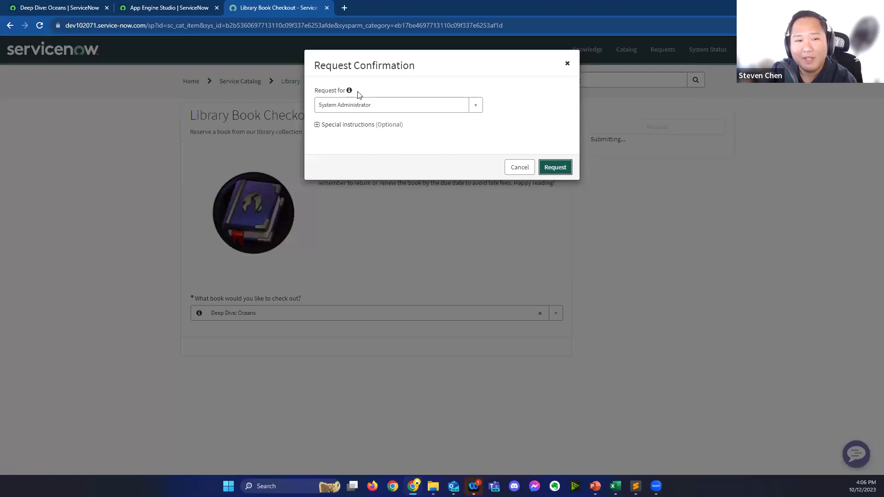
click(559, 169)
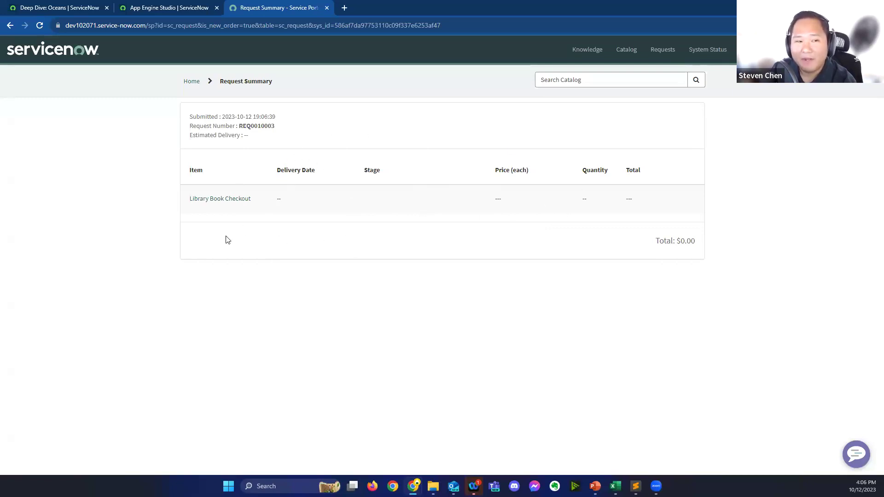
- Return to the Deep Dive: Oceans record in the workspace and check its Availability after the checkout request
click(60, 8)
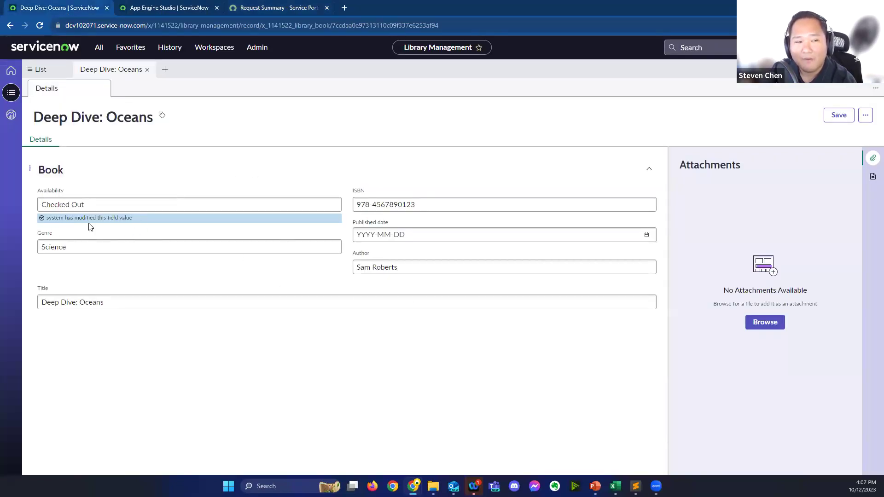
drag(42, 205, 291, 221)
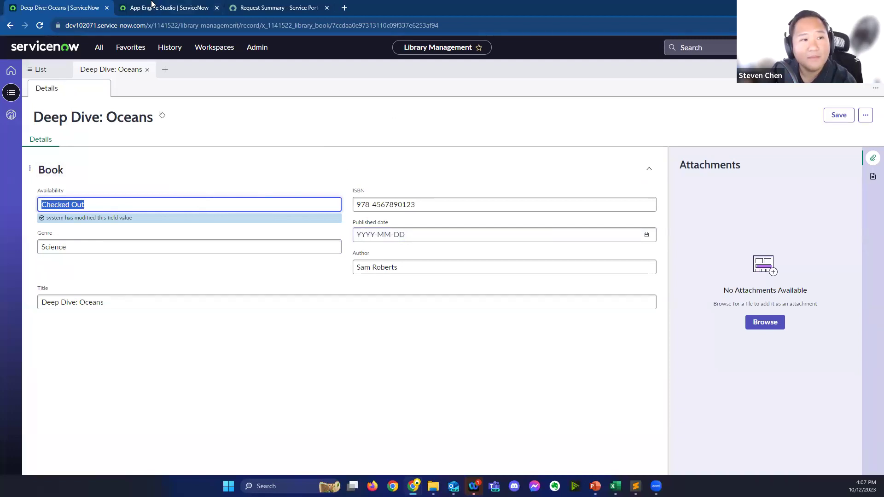
key(alt+Tab)
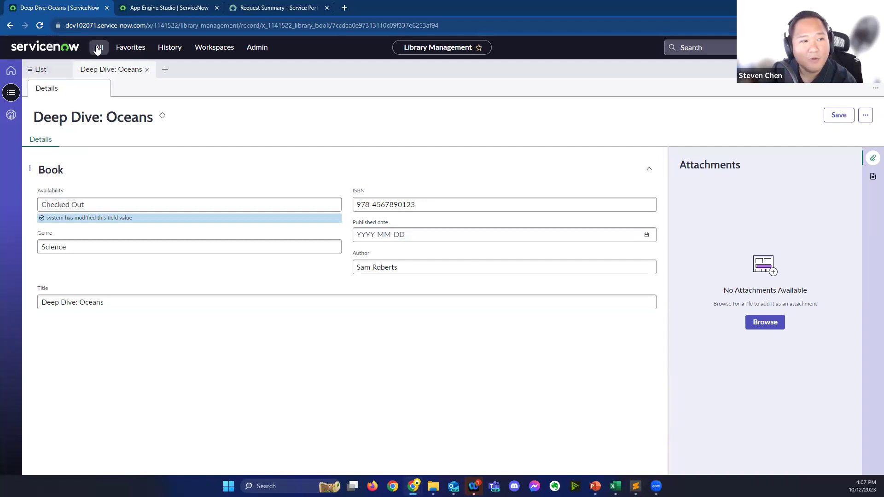
- Close the checkout flow in App Engine Studio and return to the Library Management workspace's home page
click(149, 9)
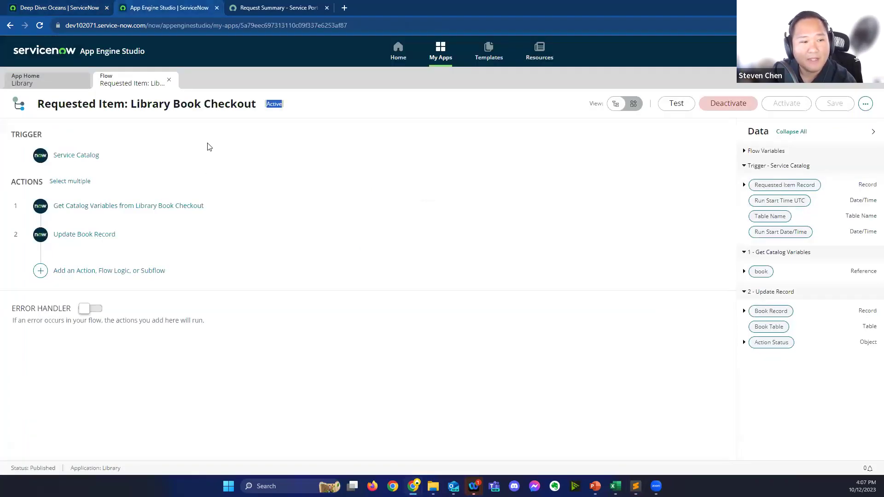
click(171, 81)
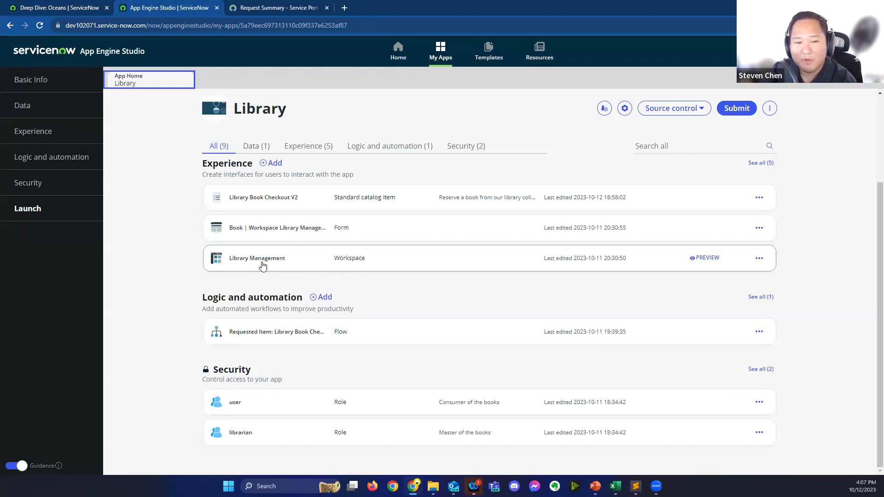
key(ctrl+shift+Tab)
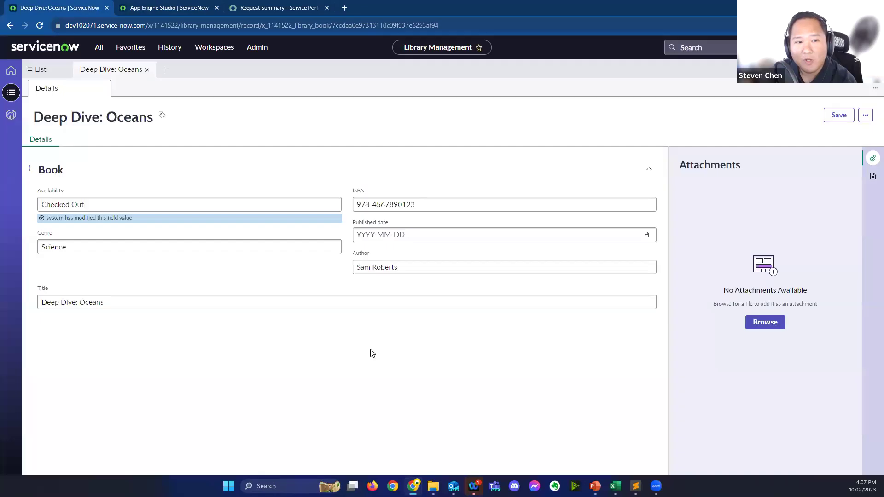
click(209, 49)
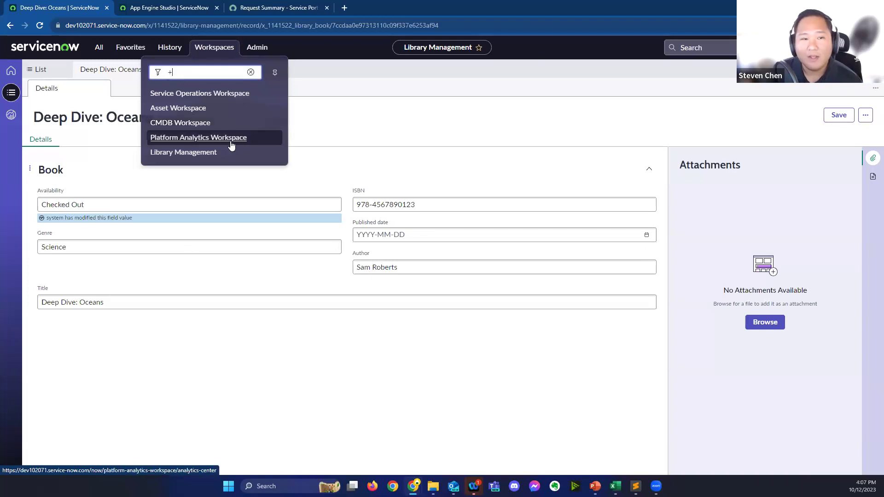
click(11, 70)
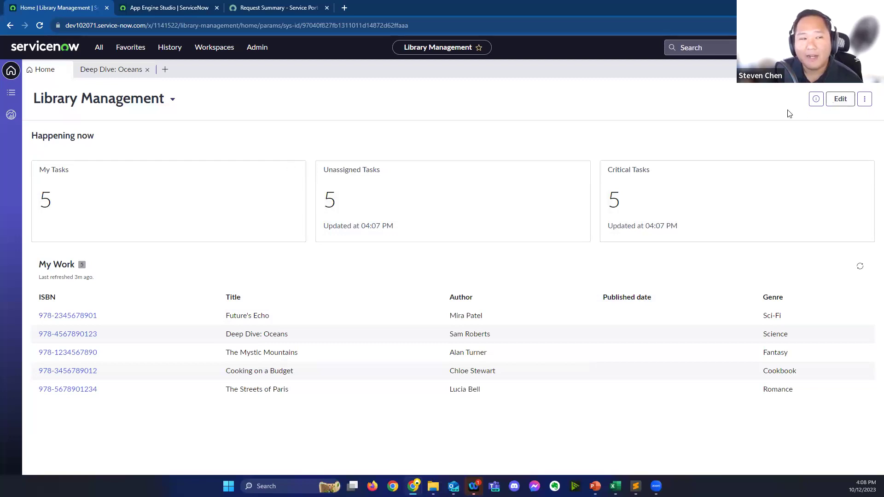
- Put the Library Management home dashboard into editing mode to view its layout options, and exit without changing anything
click(840, 100)
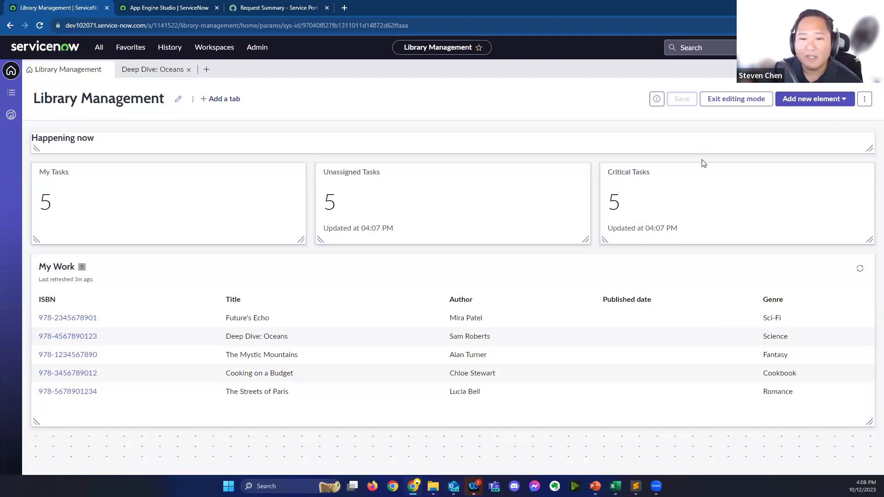
click(731, 107)
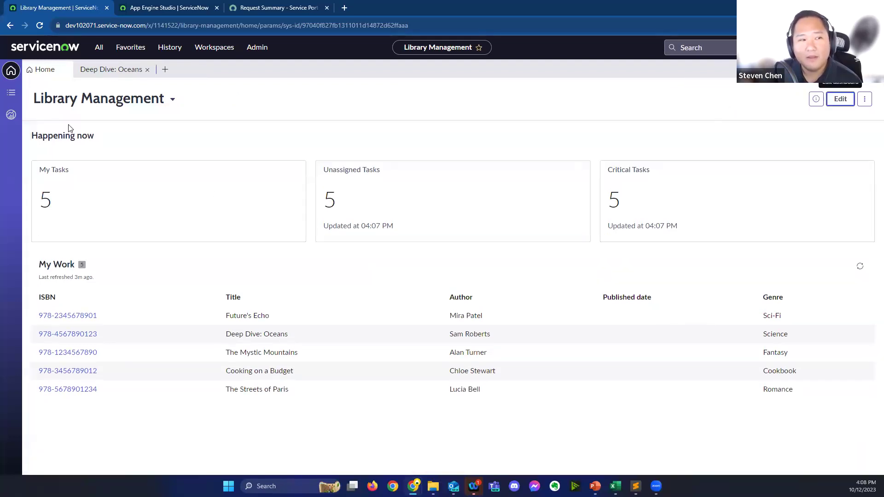
- Open the workspace's list of all Book records and refresh it to check each book's Availability
click(12, 94)
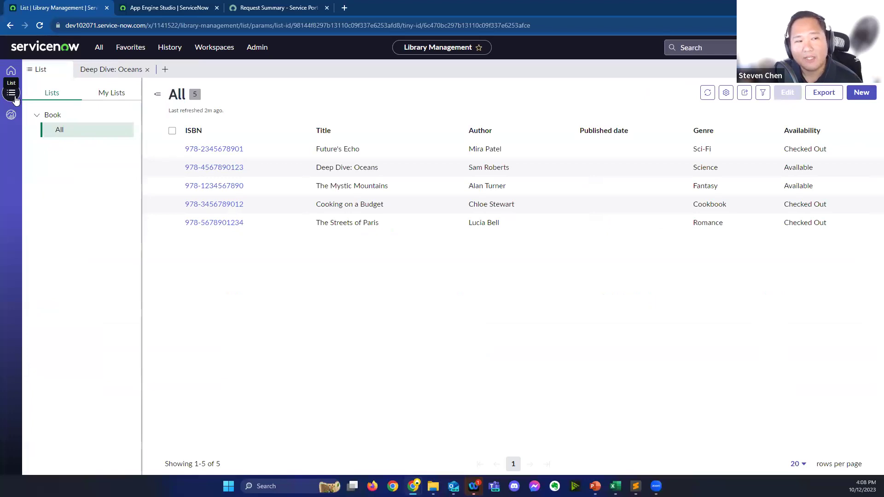
click(59, 130)
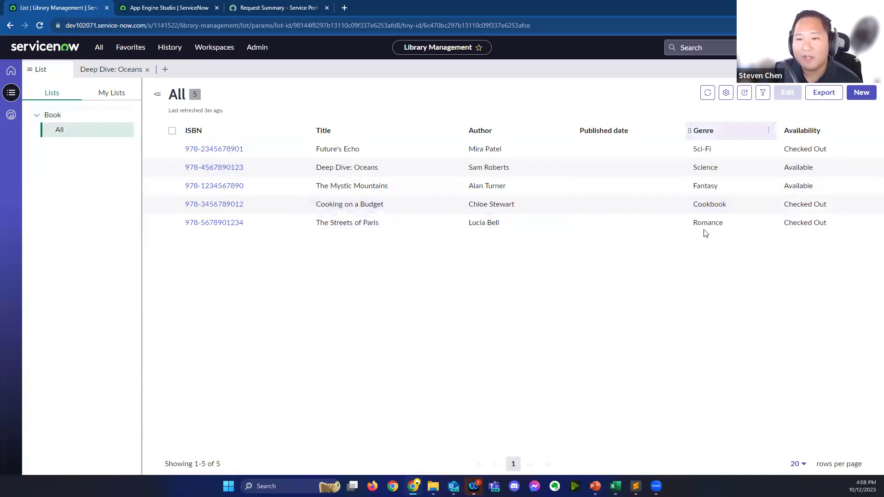
click(707, 92)
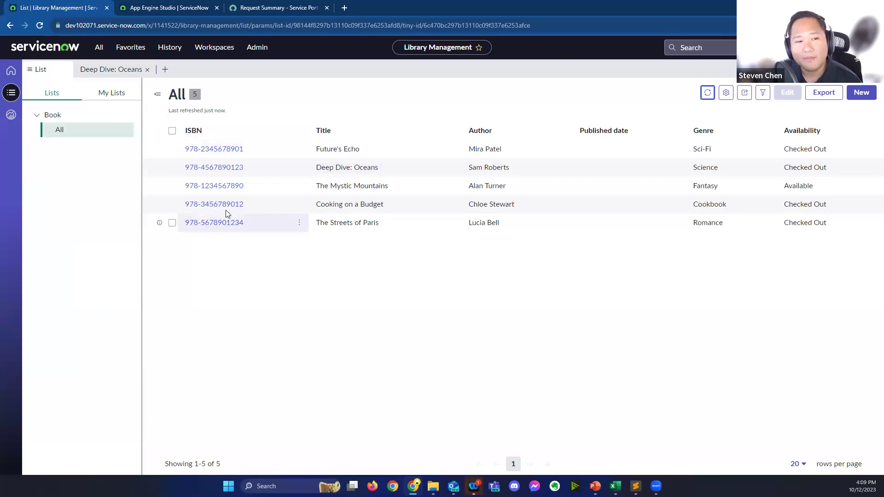
- Open the workspace's Analytics Center and look over its data question field, Dashboards and Data Visualizations sections
click(11, 116)
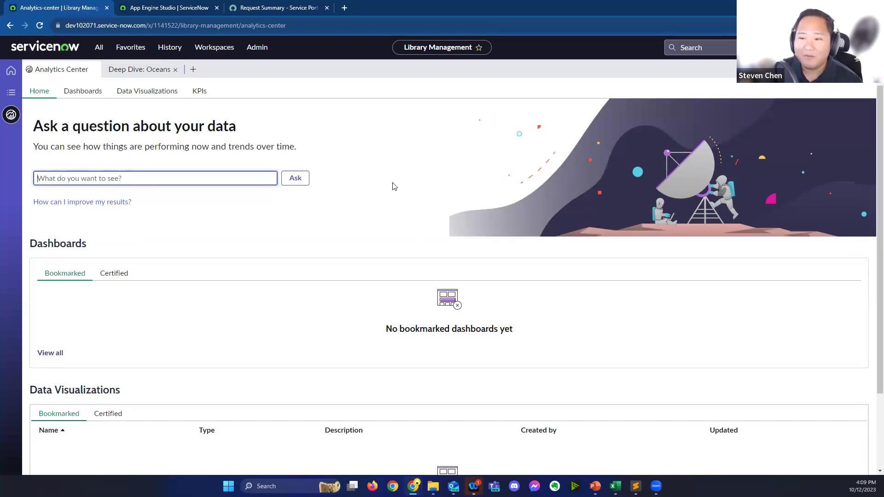
scroll(317, 233, down, 2)
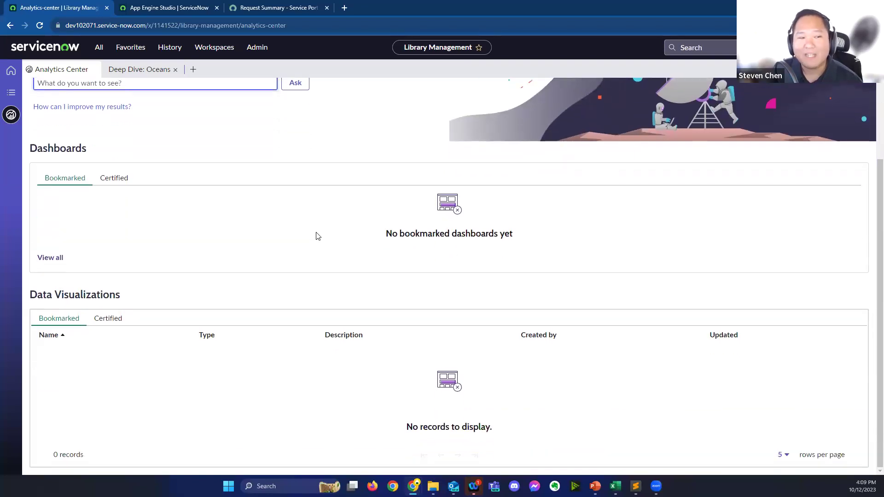
scroll(326, 231, up, 2)
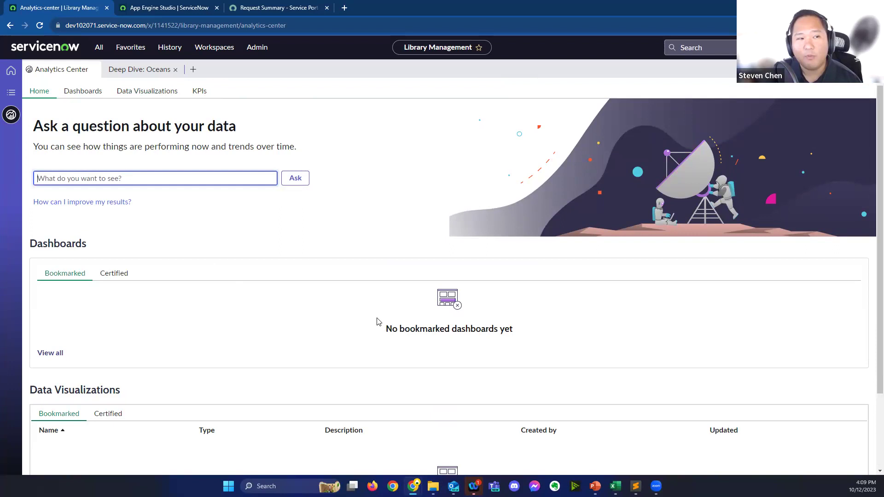
scroll(378, 321, down, 2)
scroll(274, 271, up, 2)
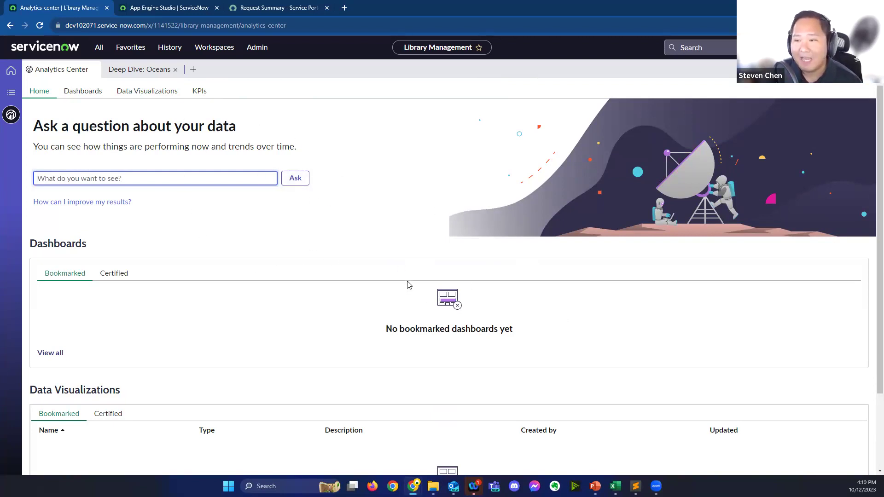
- Return to the open Deep Dive: Oceans book record and view its details
click(122, 68)
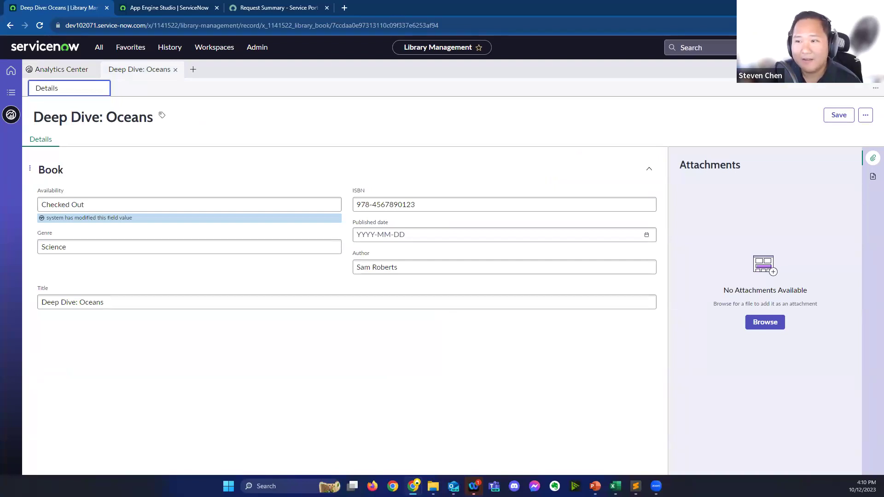
click(402, 378)
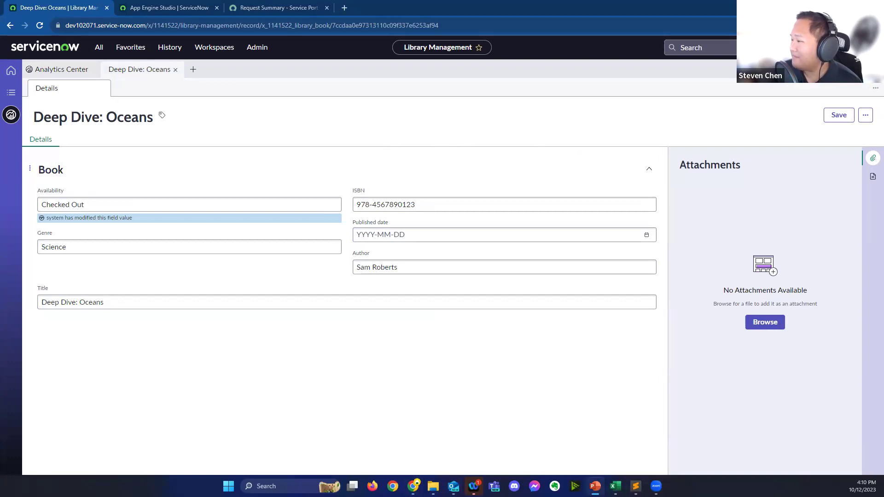
key(alt+Tab)
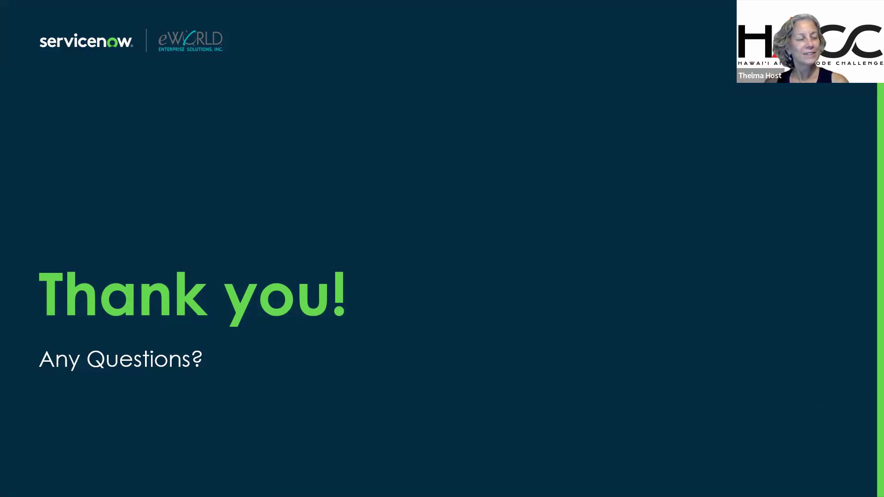
key(alt+Tab)
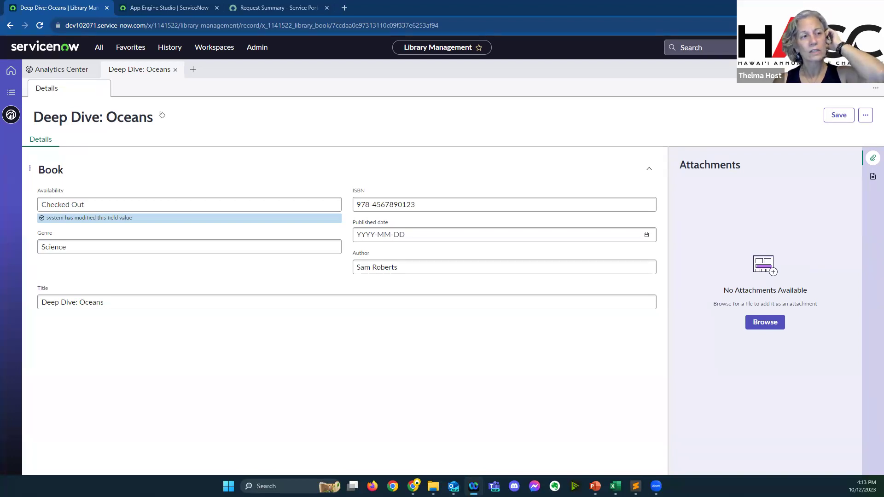
key(alt+Tab)
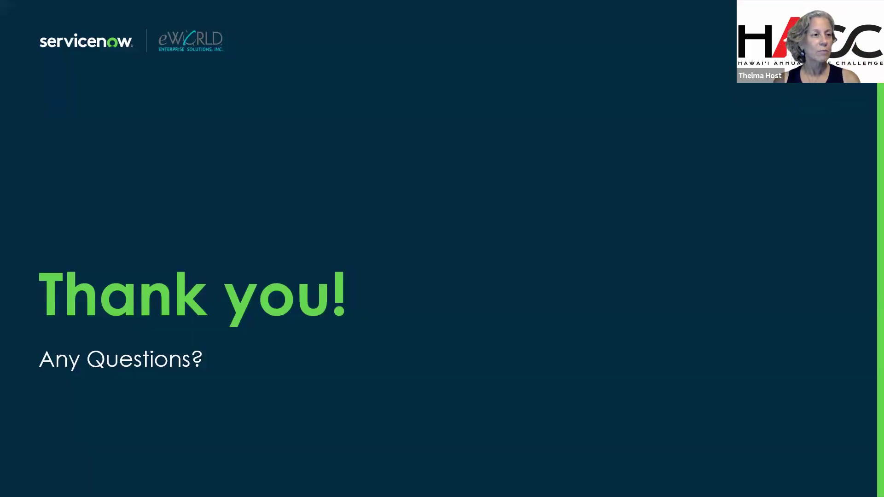
key(alt+Tab)
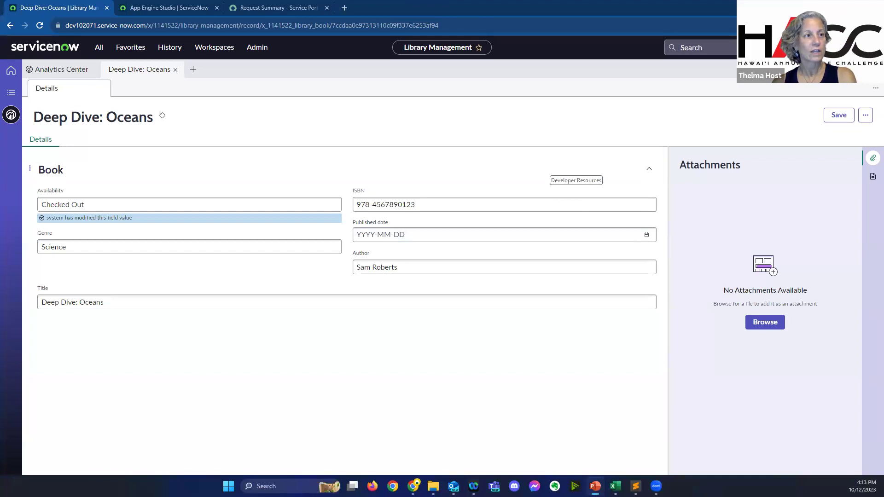